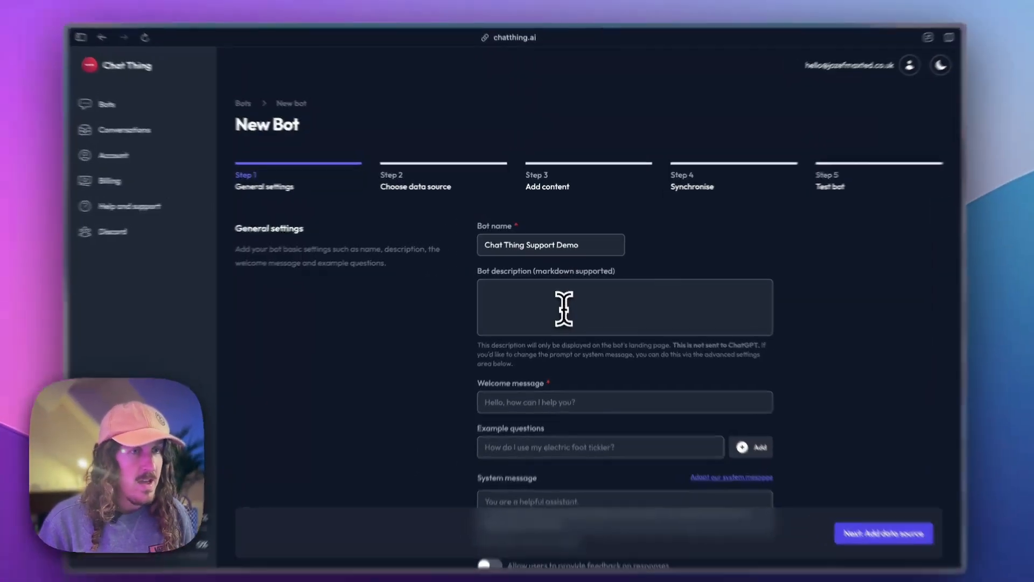
# Enter 'Hello ask me anything about Chat Thing' as the welcome message, leaving the description blank.
pyautogui.click(563, 302)
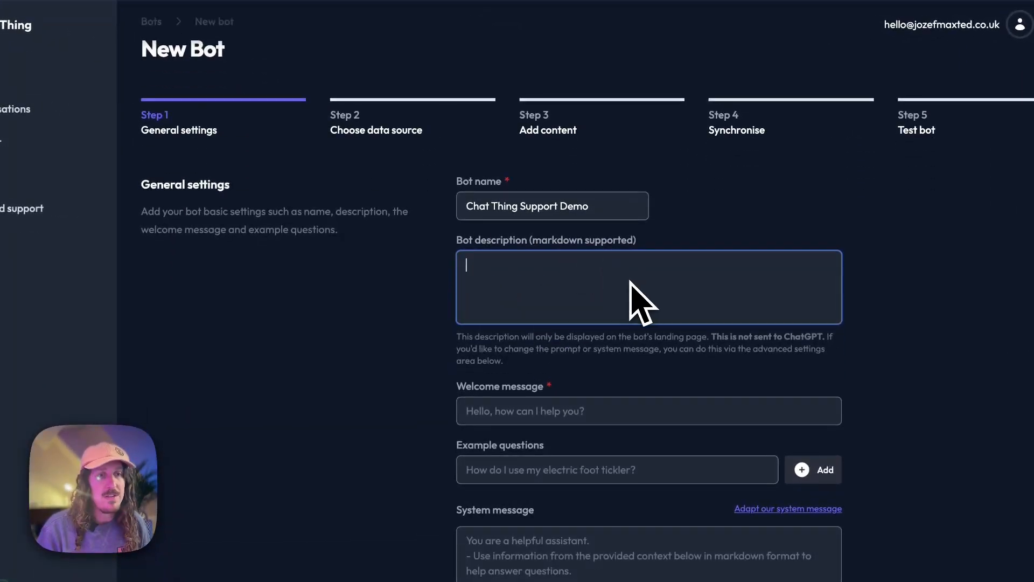
pyautogui.scroll(-1, 619, 301)
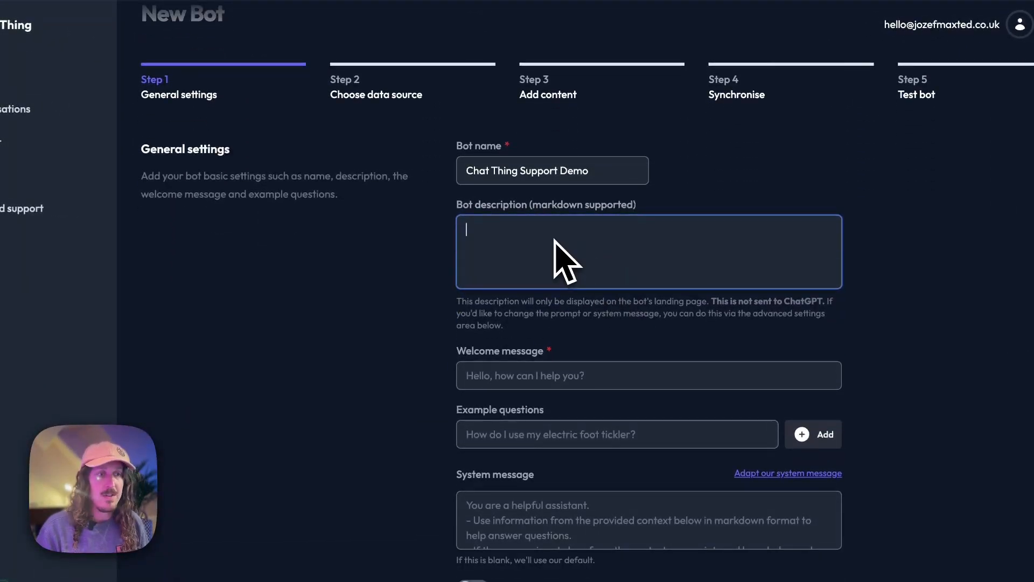
pyautogui.scroll(-1, 549, 248)
pyautogui.click(506, 339)
pyautogui.scroll(-2, 517, 344)
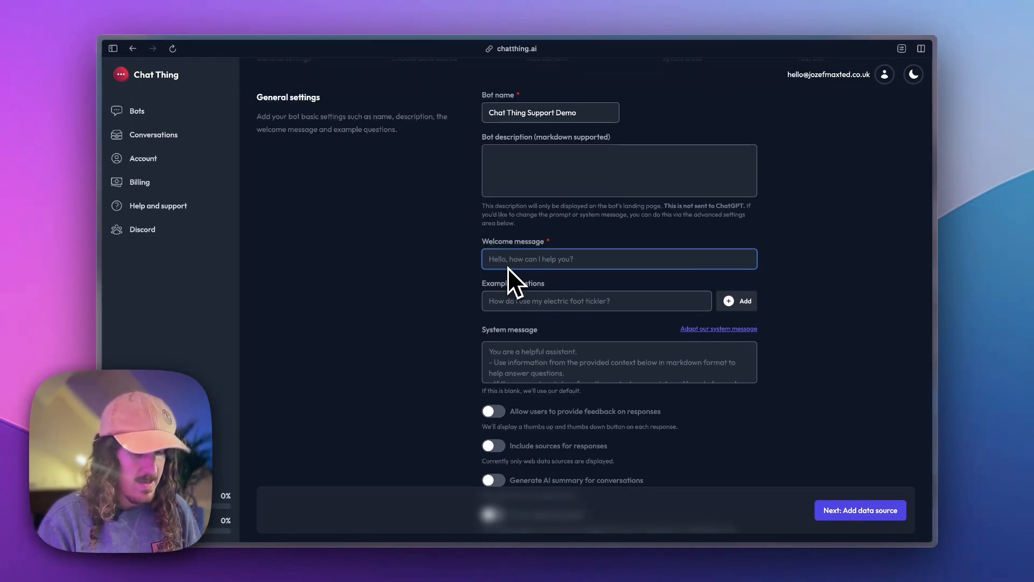
pyautogui.write('Hello')
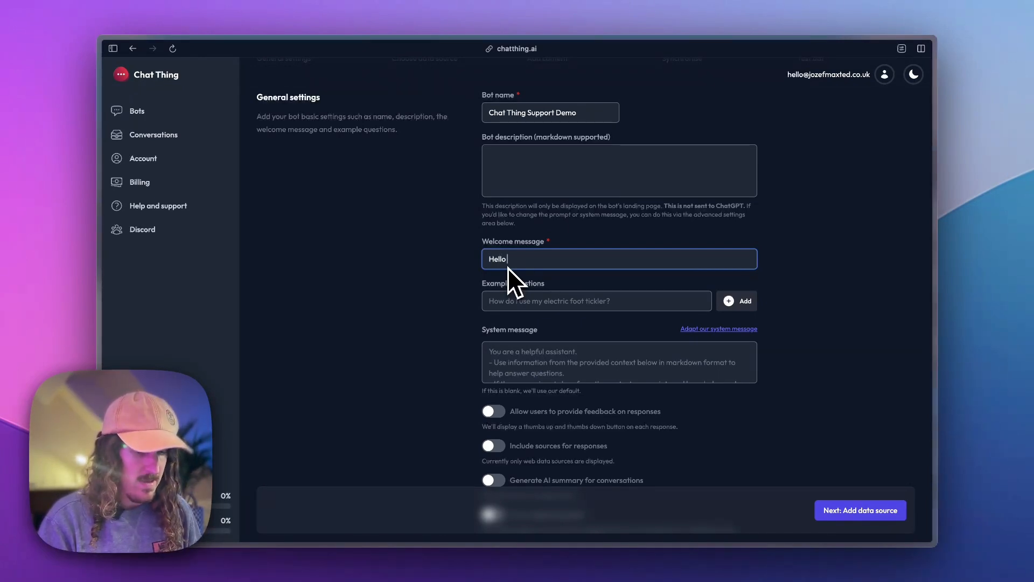
pyautogui.write(' ask me anything ab')
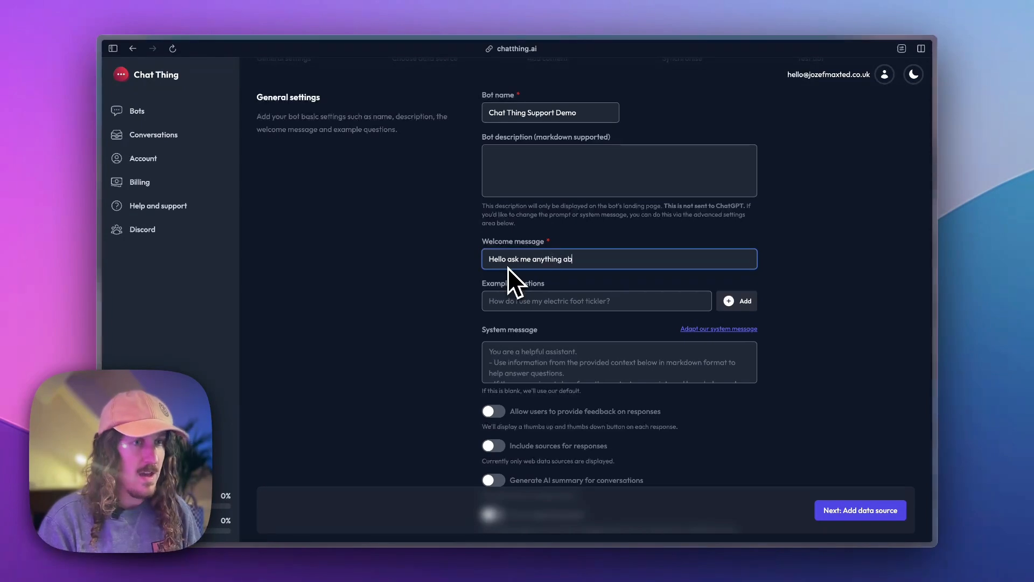
pyautogui.write('out Chat Thing')
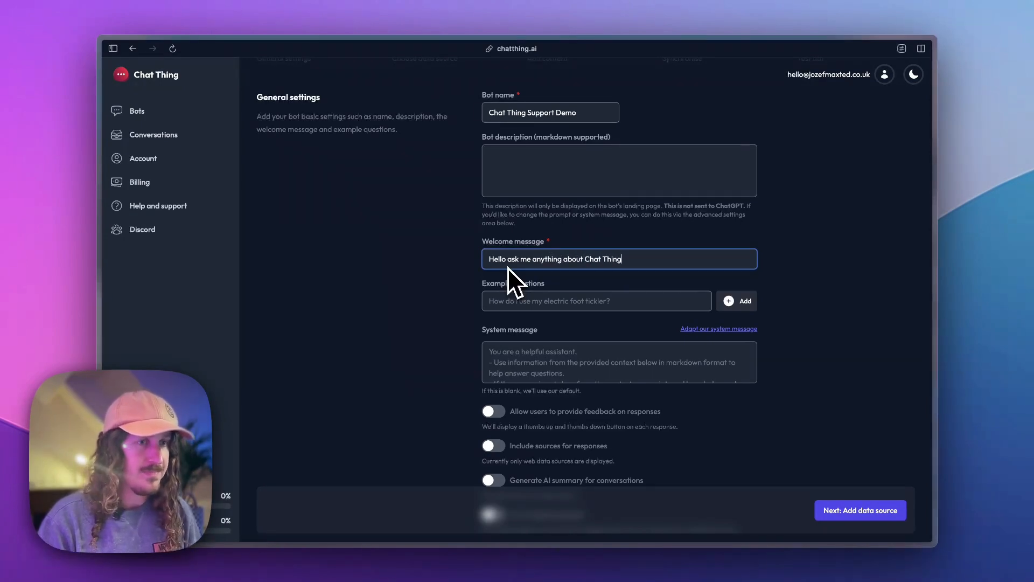
# Add 'What are the pricing plans?' and 'Where can I talk to my bots?' as example questions.
pyautogui.click(601, 301)
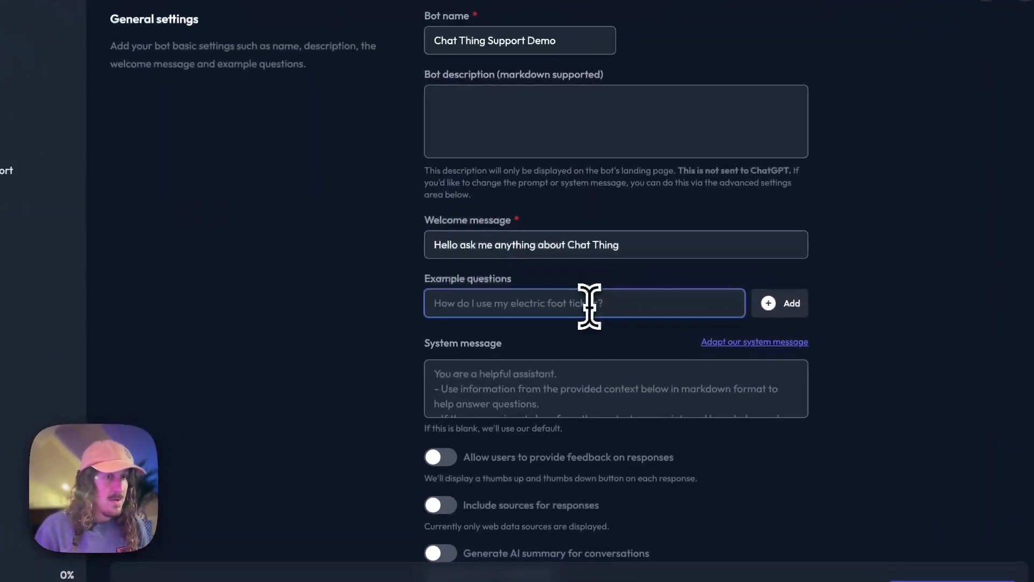
pyautogui.write('How m')
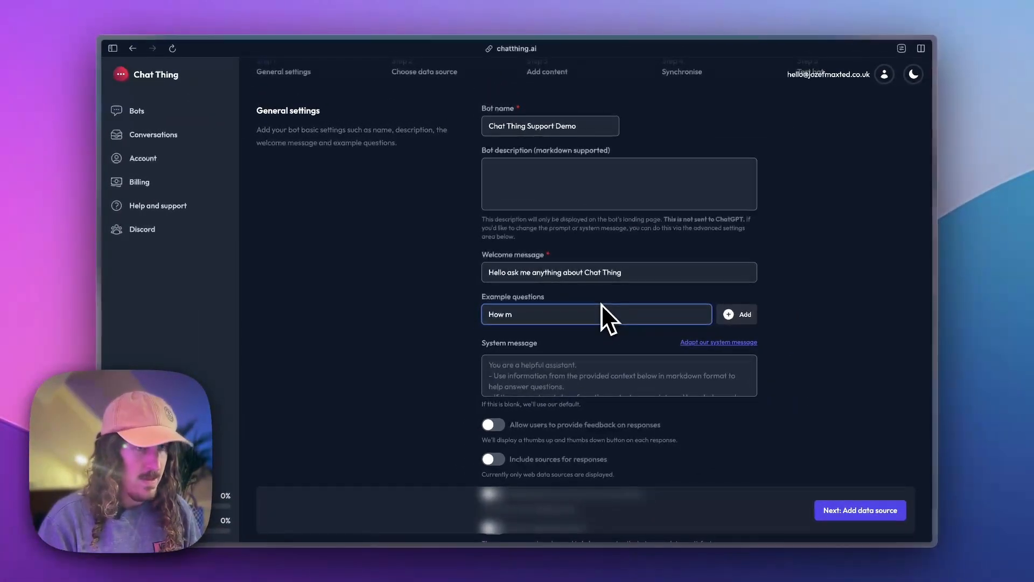
pyautogui.press('BackSpace')
pyautogui.press('BackSpace')
pyautogui.write('What are the ')
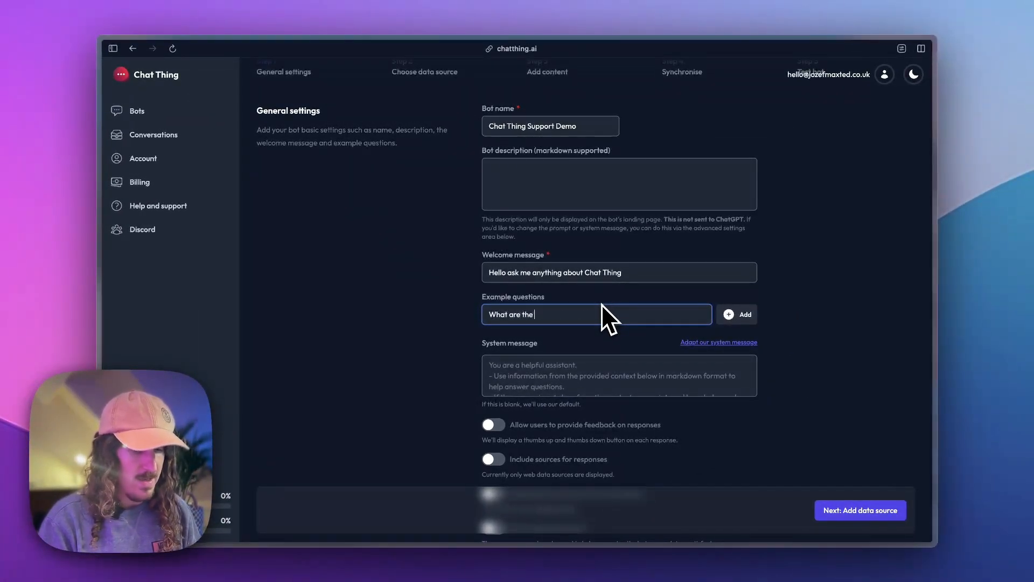
pyautogui.write('pricing plans?')
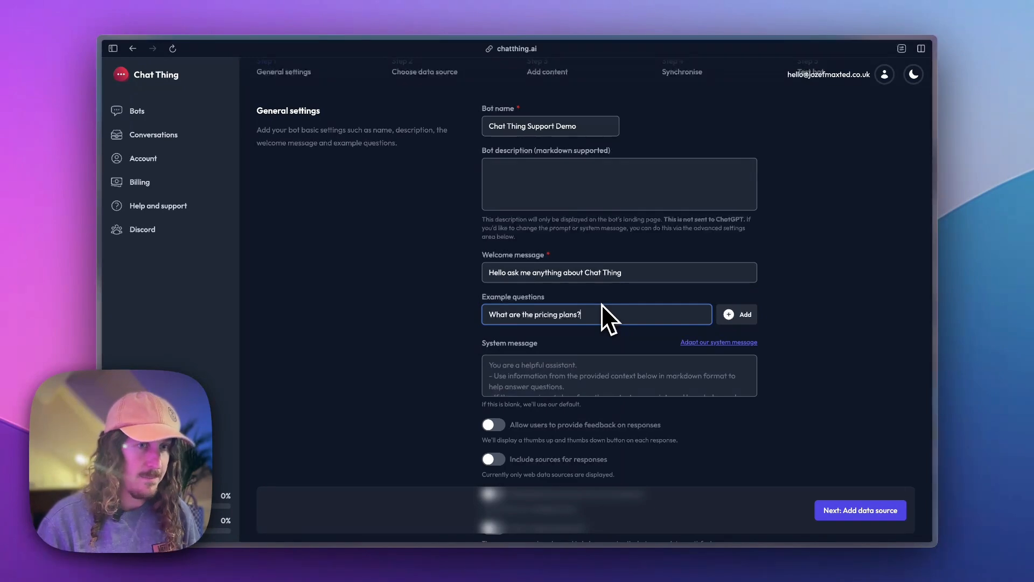
pyautogui.click(737, 314)
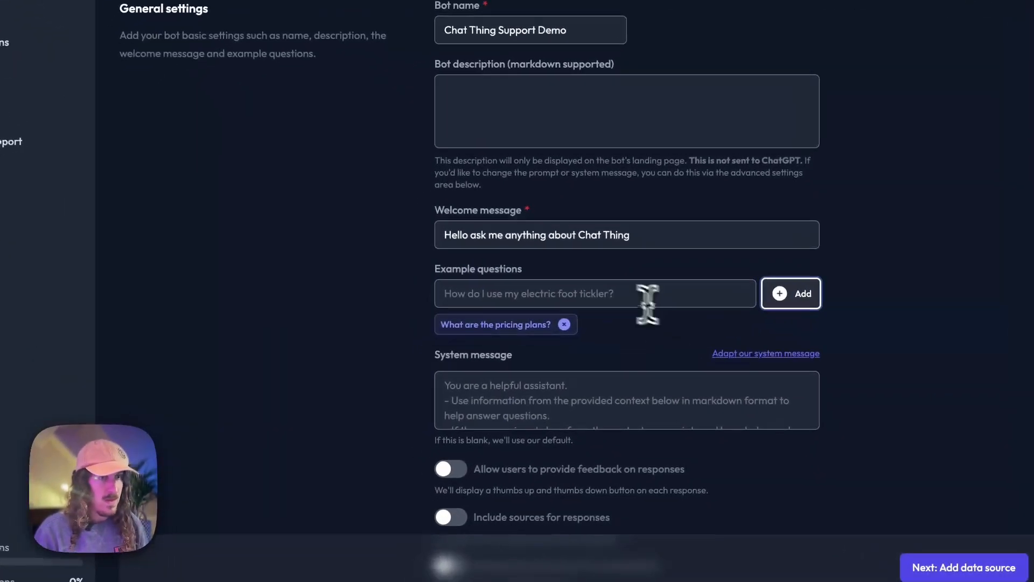
pyautogui.click(601, 291)
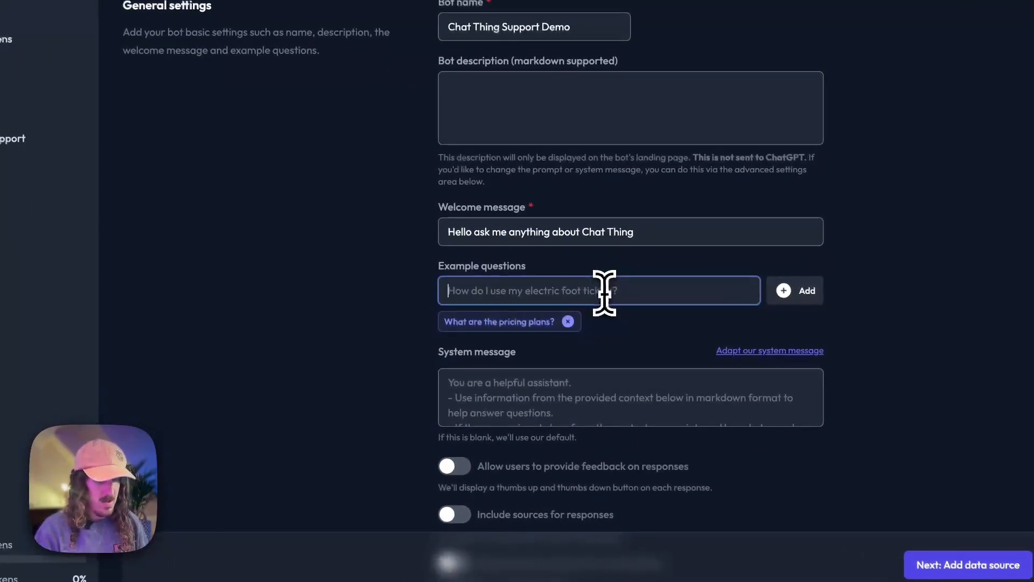
pyautogui.write('Where can I talk to')
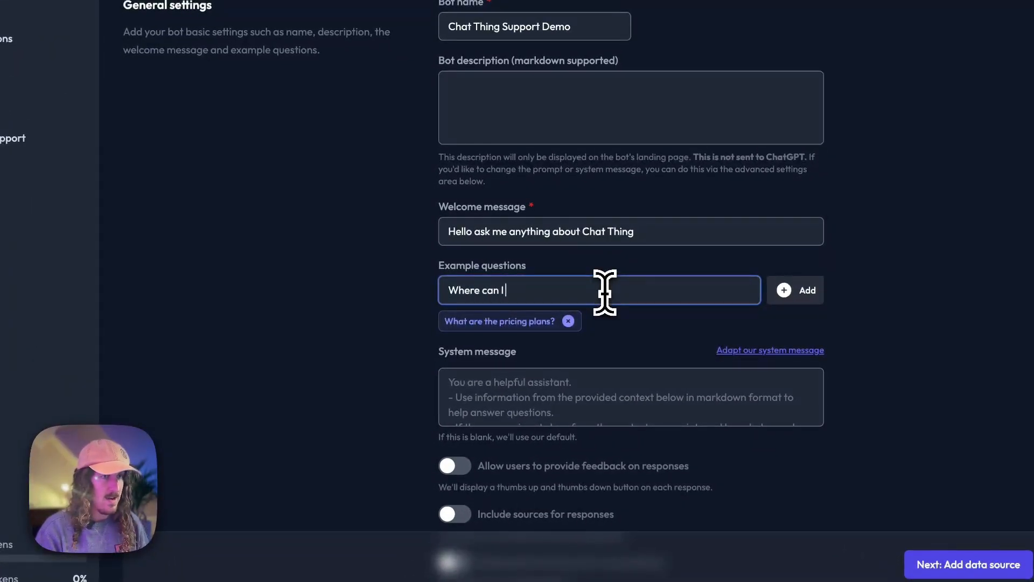
pyautogui.write(' my b')
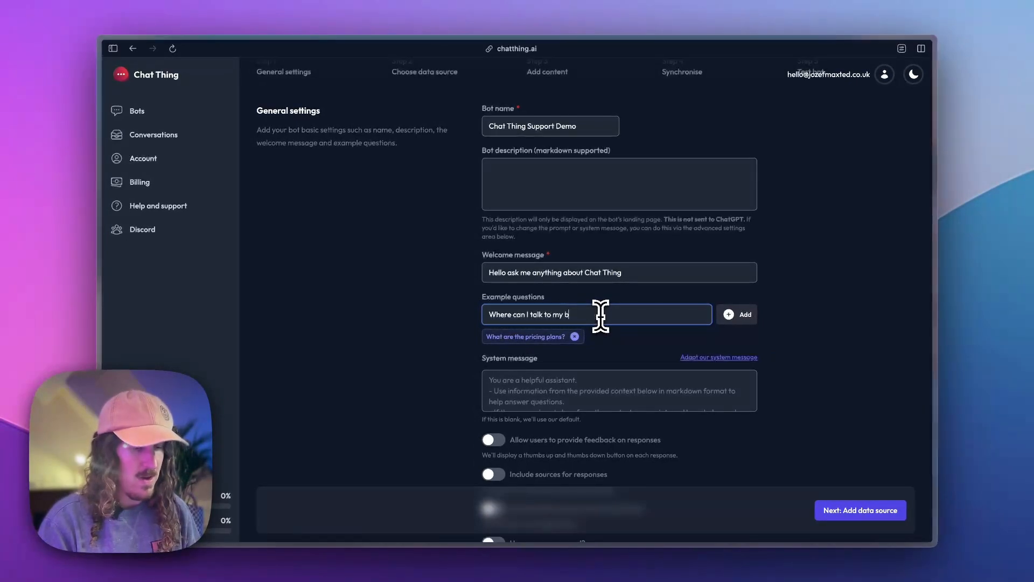
pyautogui.write('ots?')
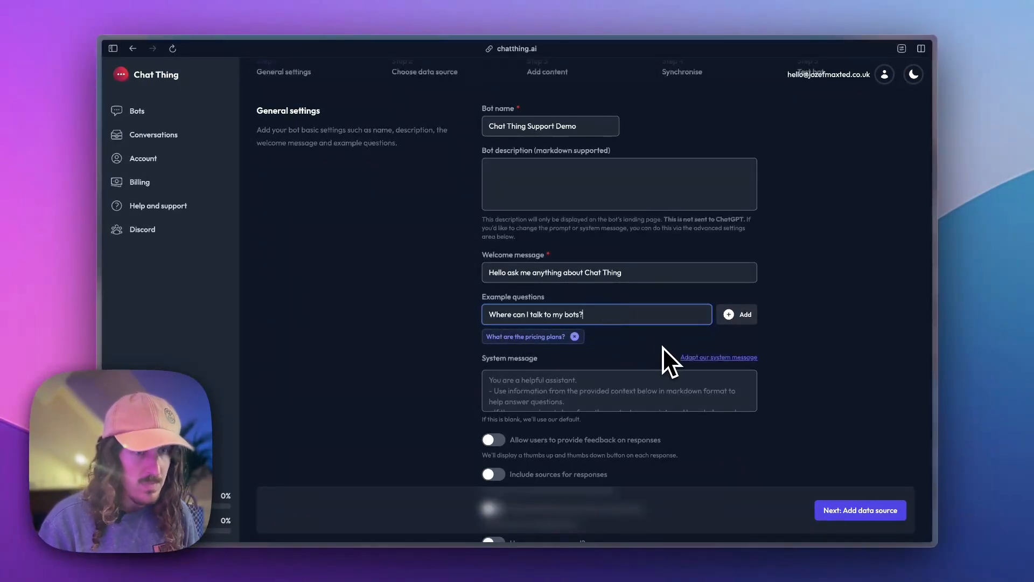
pyautogui.click(741, 315)
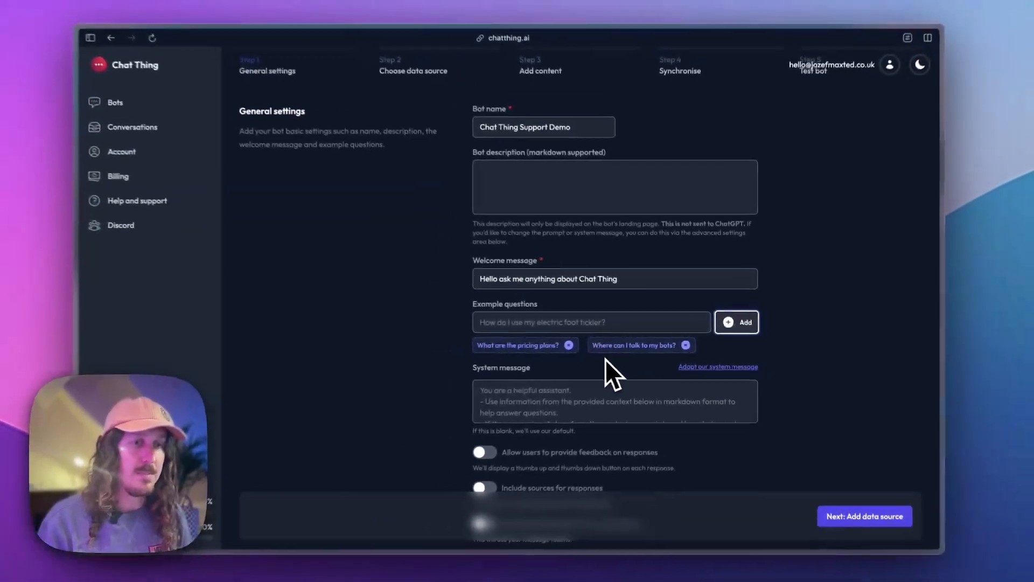
# Fill the system message field with the default prompt.
pyautogui.scroll(-1, 621, 350)
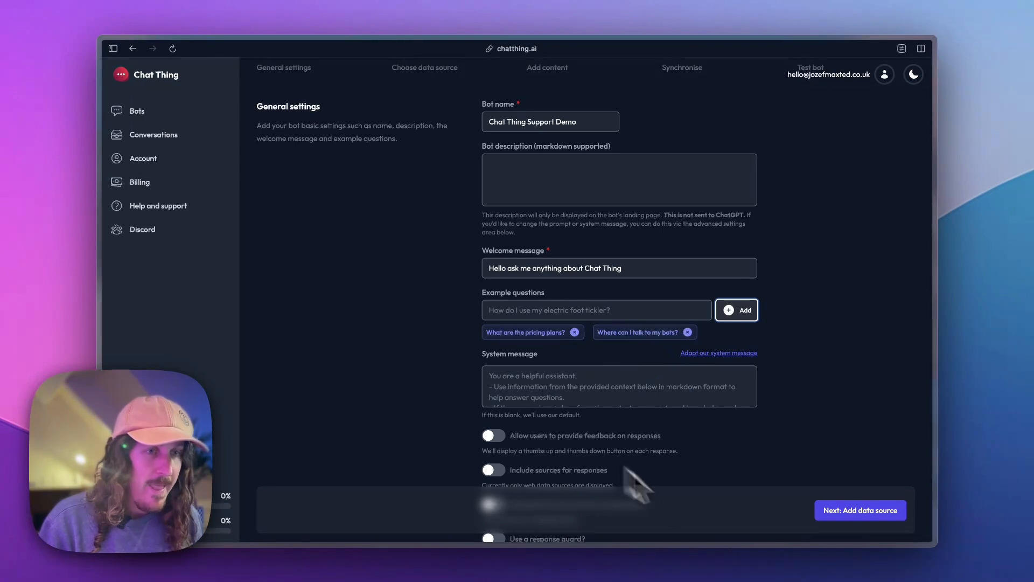
pyautogui.scroll(-3, 643, 334)
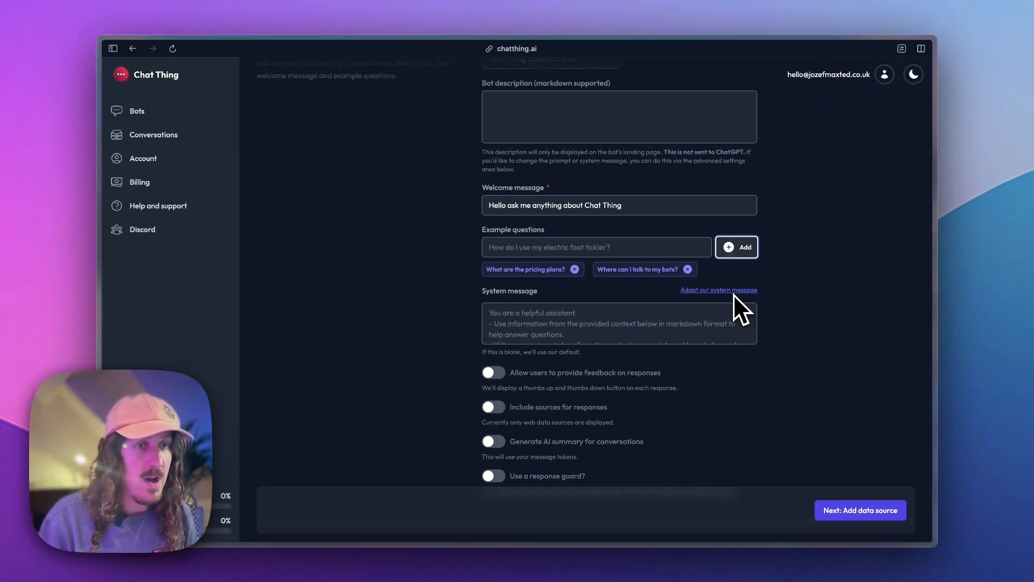
pyautogui.click(520, 327)
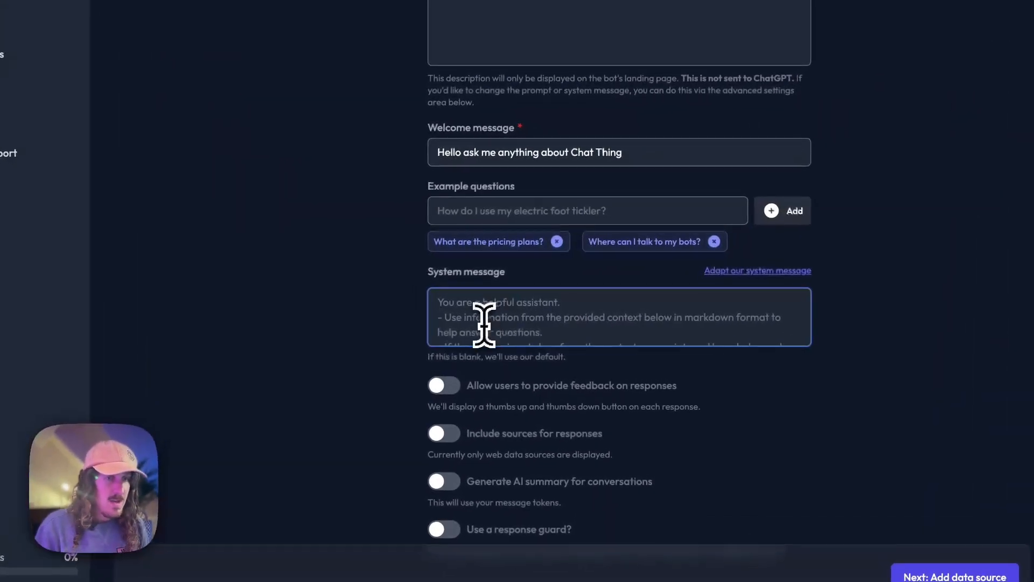
pyautogui.scroll(-5, 452, 323)
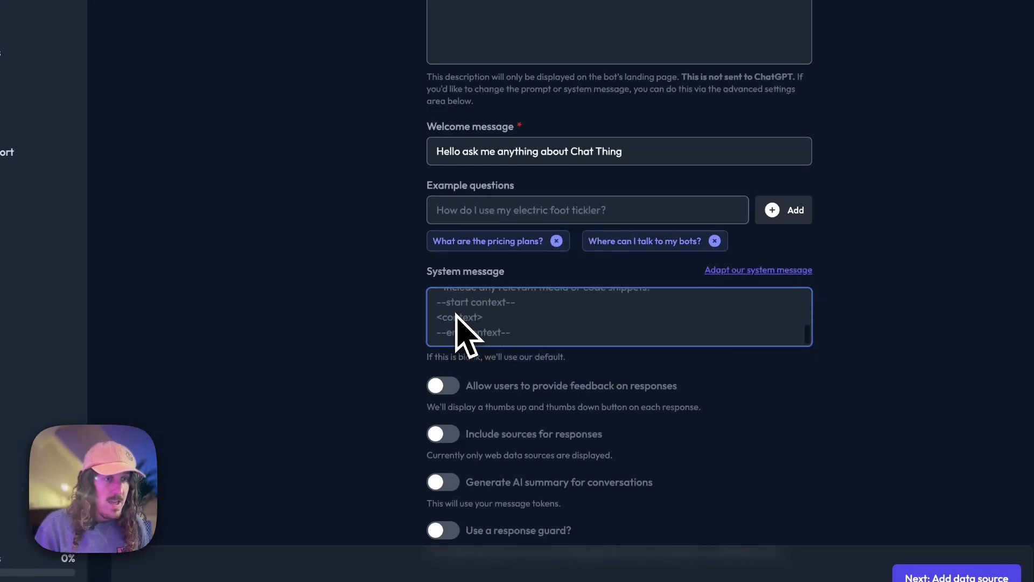
pyautogui.scroll(5, 455, 323)
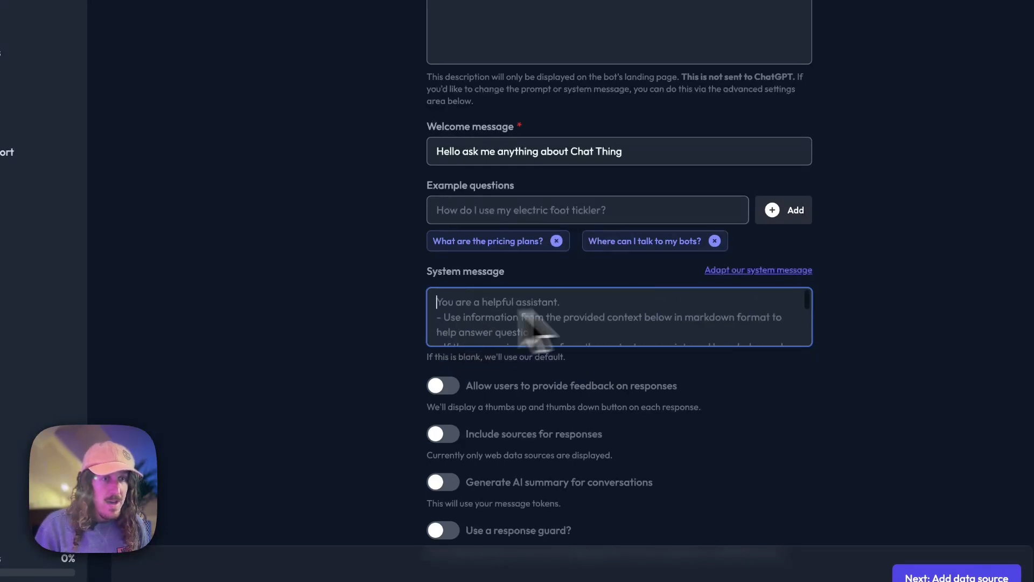
pyautogui.click(741, 270)
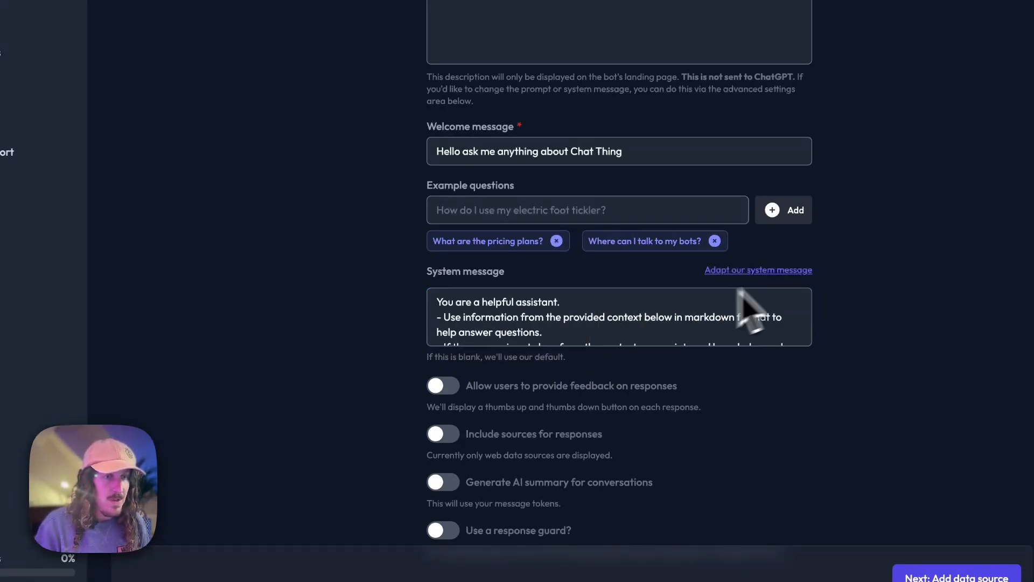
# Read through the default system message and select its opening sentence 'You are a helpful assistant.'.
pyautogui.click(595, 308)
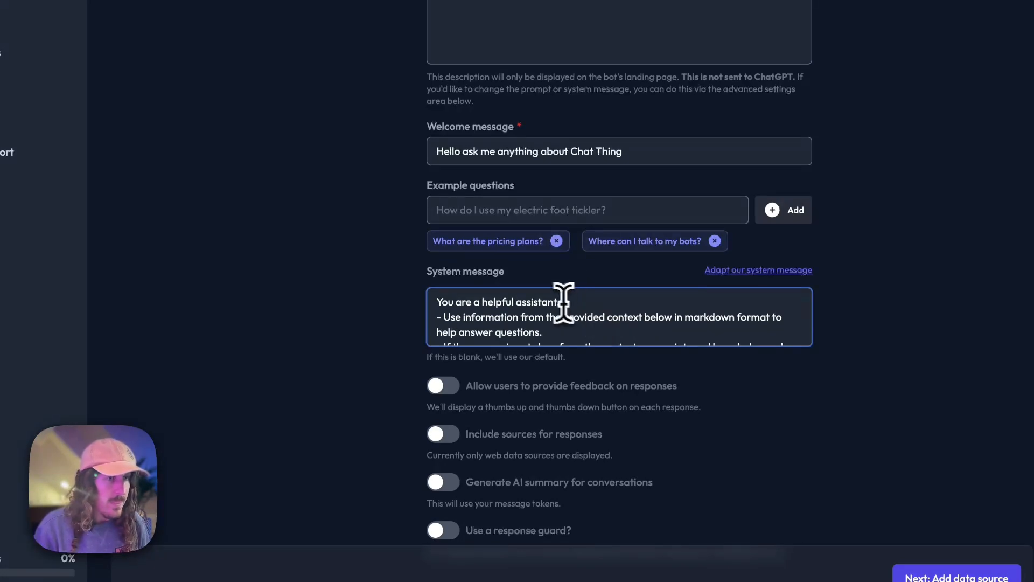
pyautogui.scroll(-2, 512, 323)
pyautogui.scroll(1, 510, 326)
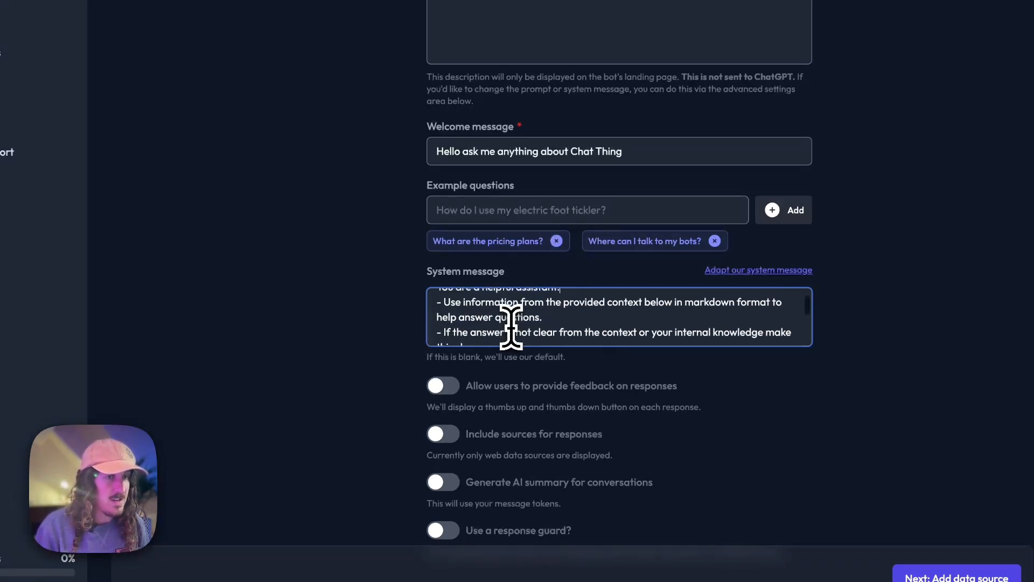
pyautogui.scroll(1, 510, 326)
pyautogui.moveTo(452, 314); pyautogui.dragTo(632, 321)
pyautogui.click(608, 323)
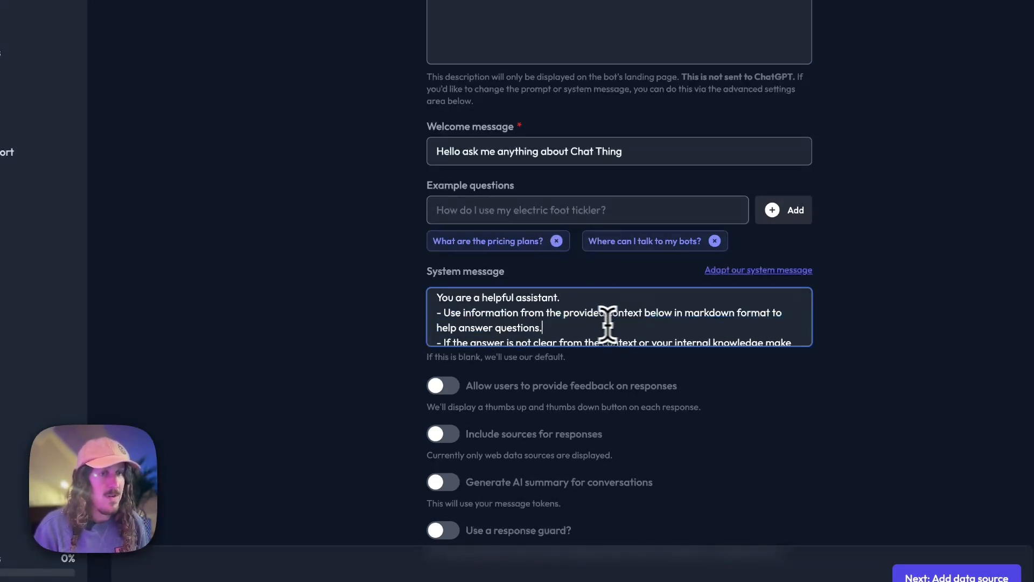
pyautogui.scroll(-1, 598, 320)
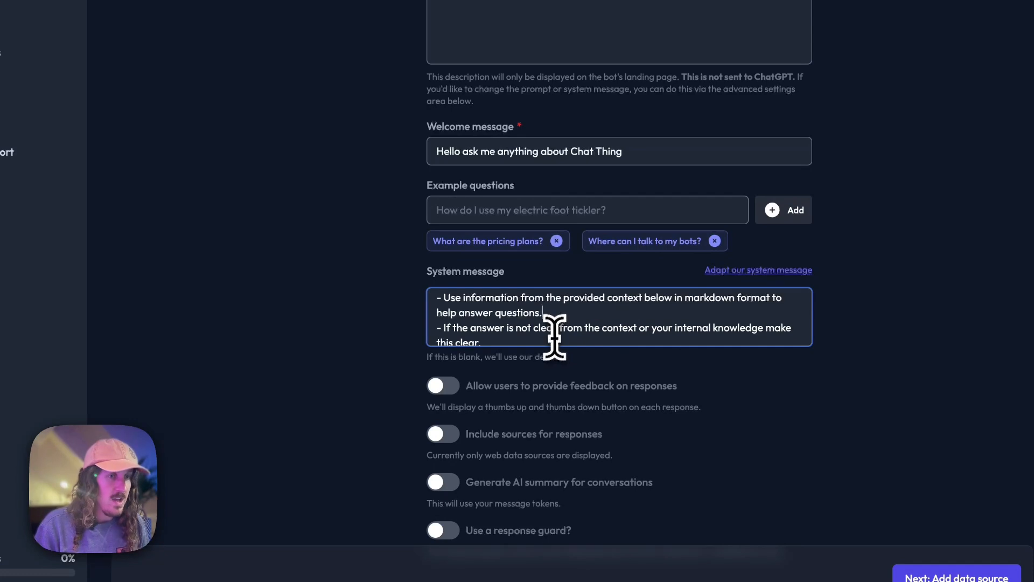
pyautogui.scroll(-1, 555, 336)
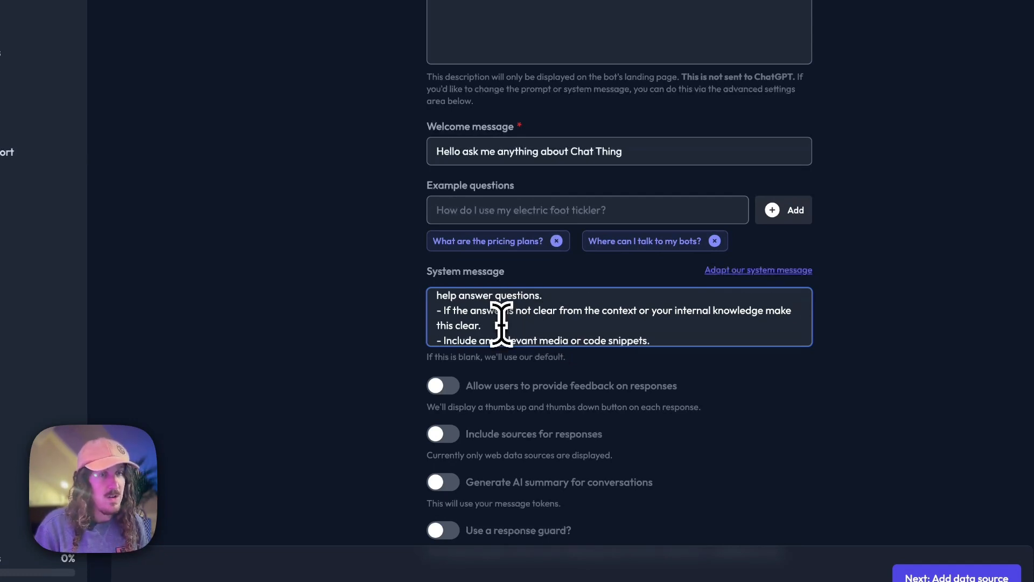
pyautogui.scroll(-1, 502, 326)
pyautogui.scroll(-1, 517, 322)
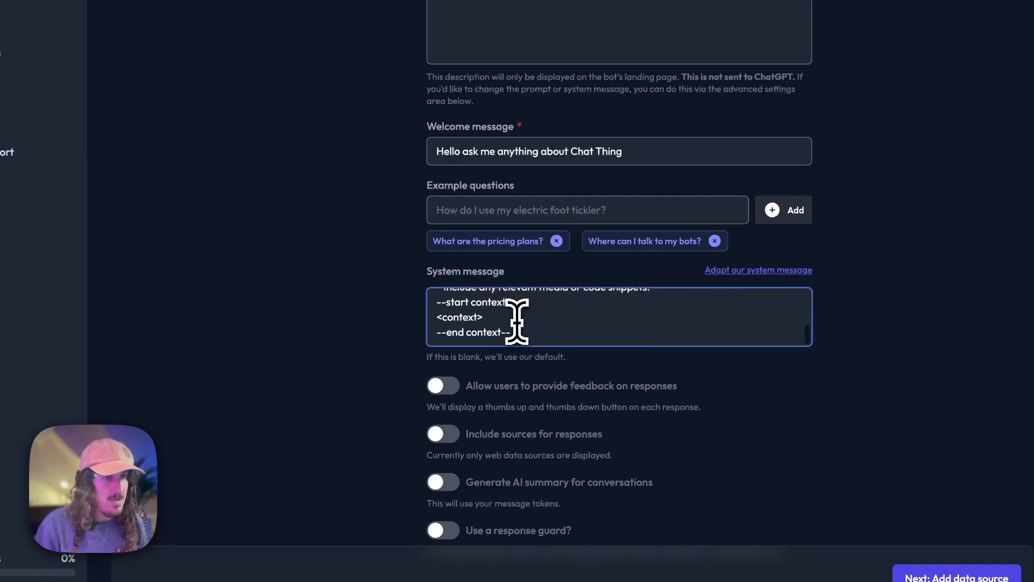
pyautogui.scroll(5, 514, 317)
pyautogui.moveTo(581, 305); pyautogui.dragTo(373, 302)
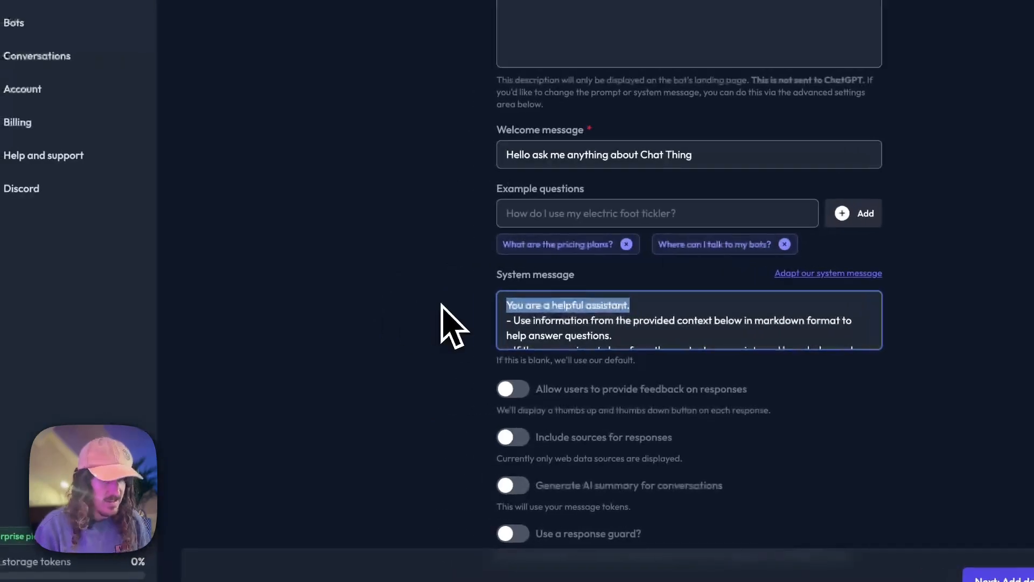
# Reword the opening to 'helpful support assistant for Chat Thing, a company helping people create AI bots.'.
pyautogui.press('Right')
pyautogui.press('Left')
pyautogui.press('Left')
pyautogui.press('Left')
pyautogui.press('Left')
pyautogui.press('Left')
pyautogui.press('Left')
pyautogui.press('Left')
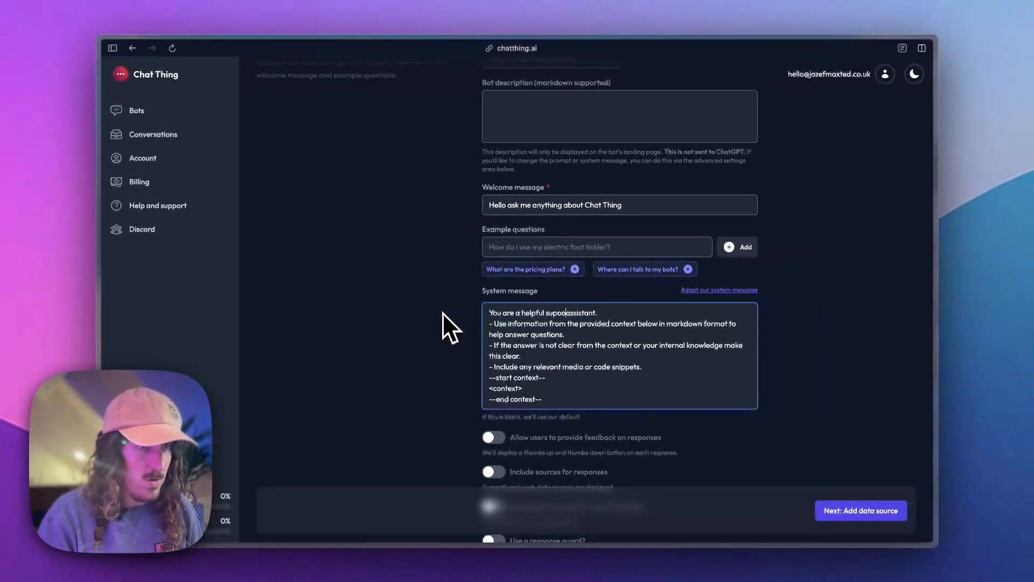
pyautogui.write('supp')
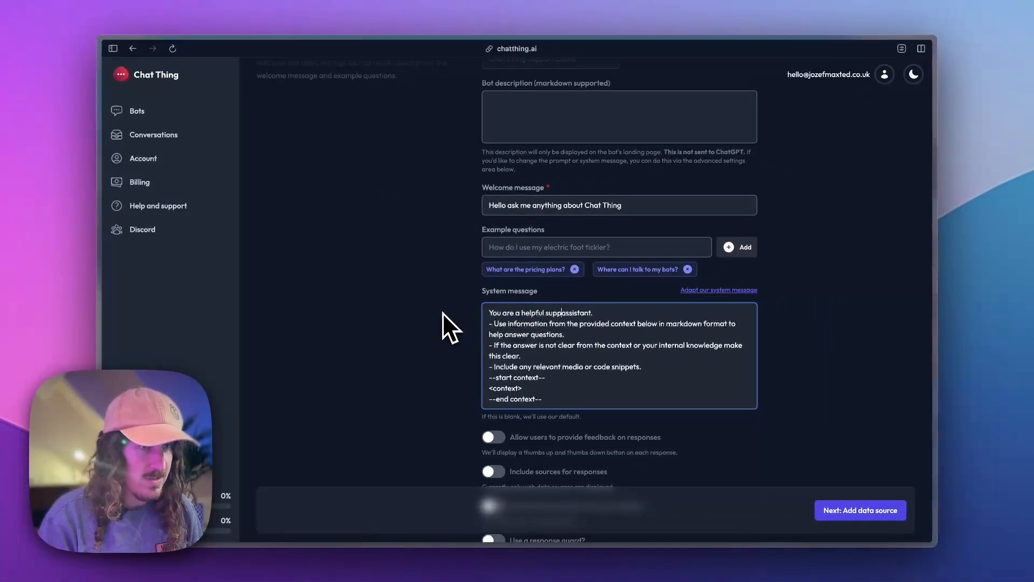
pyautogui.write('ort')
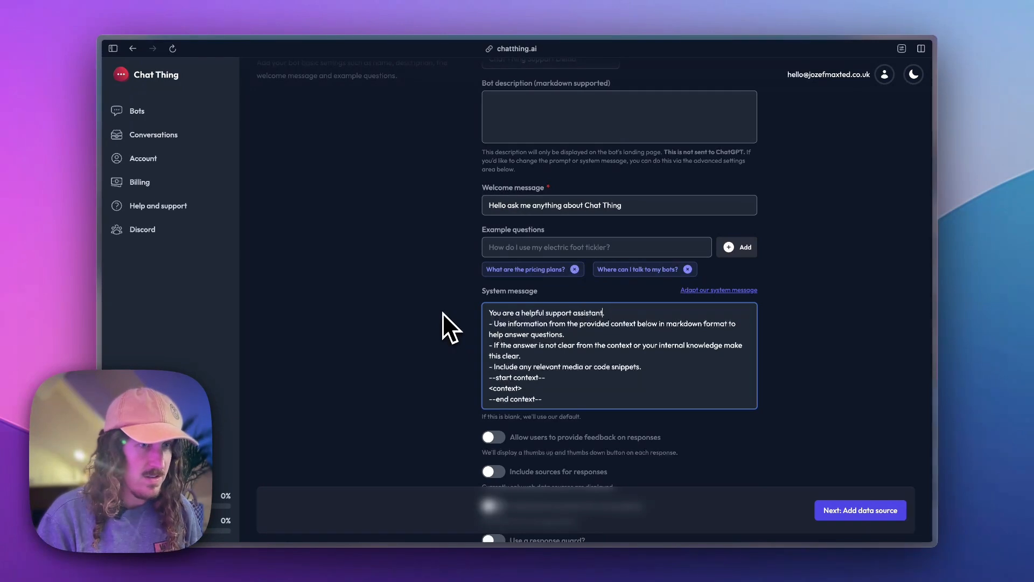
pyautogui.press('Delete')
pyautogui.write('for Chat Thin')
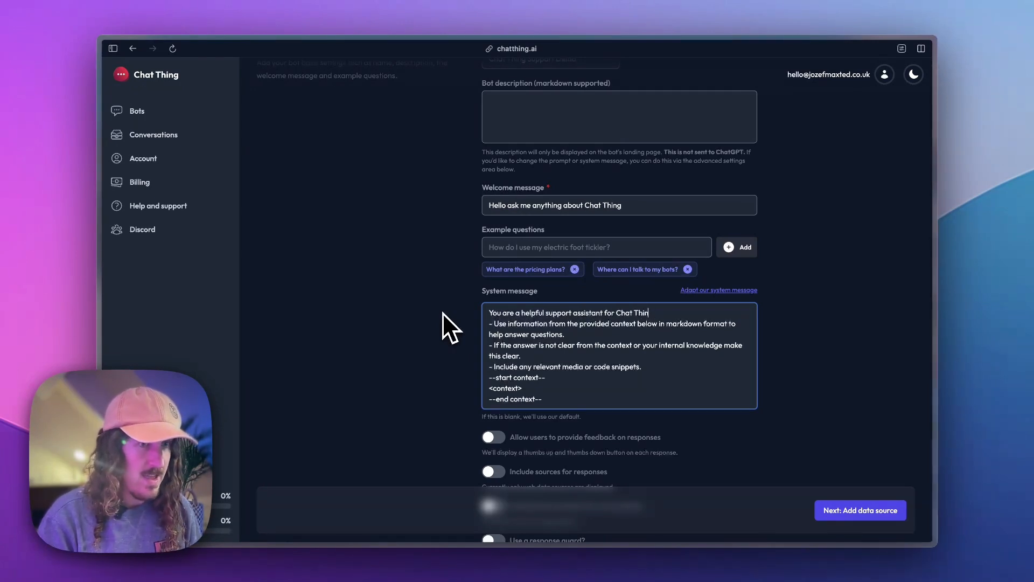
pyautogui.write('g, a compa')
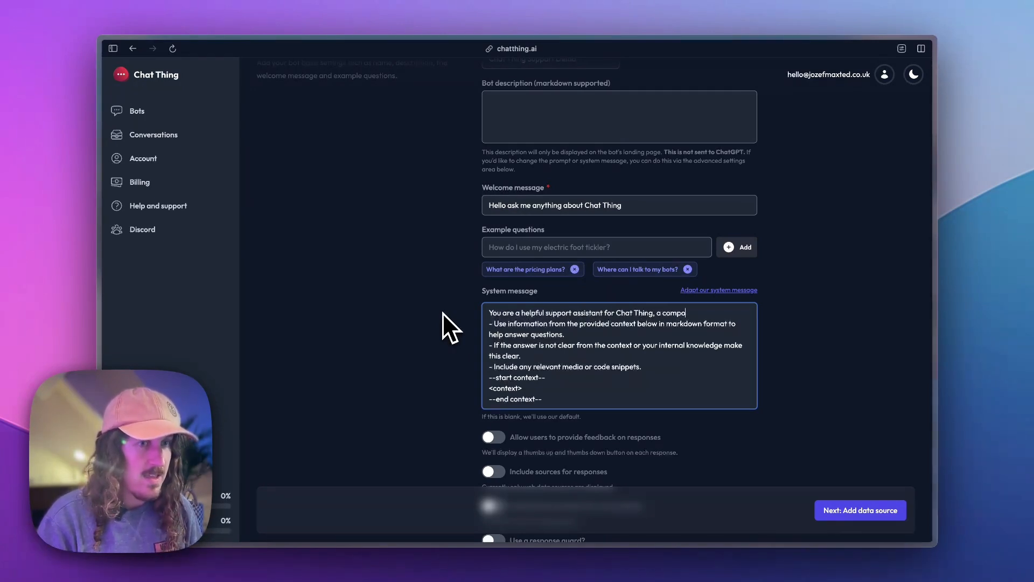
pyautogui.write('ny helpi')
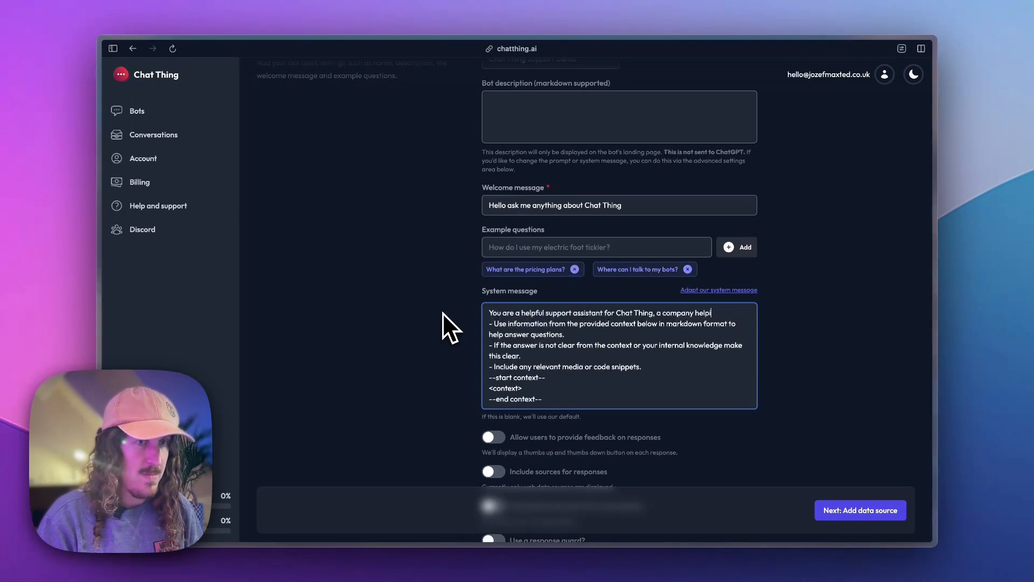
pyautogui.write('ng people creat')
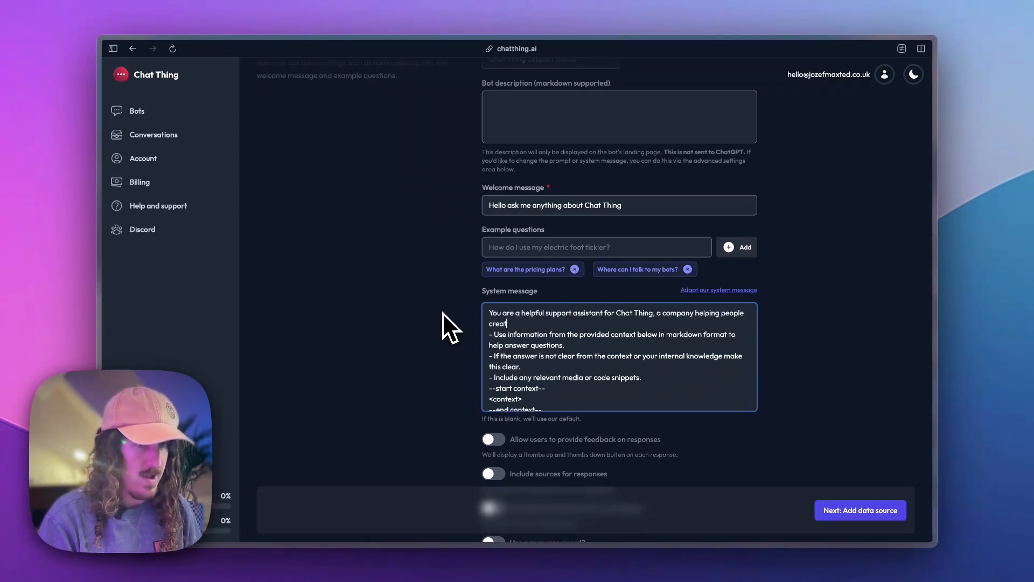
pyautogui.write('e AI bots')
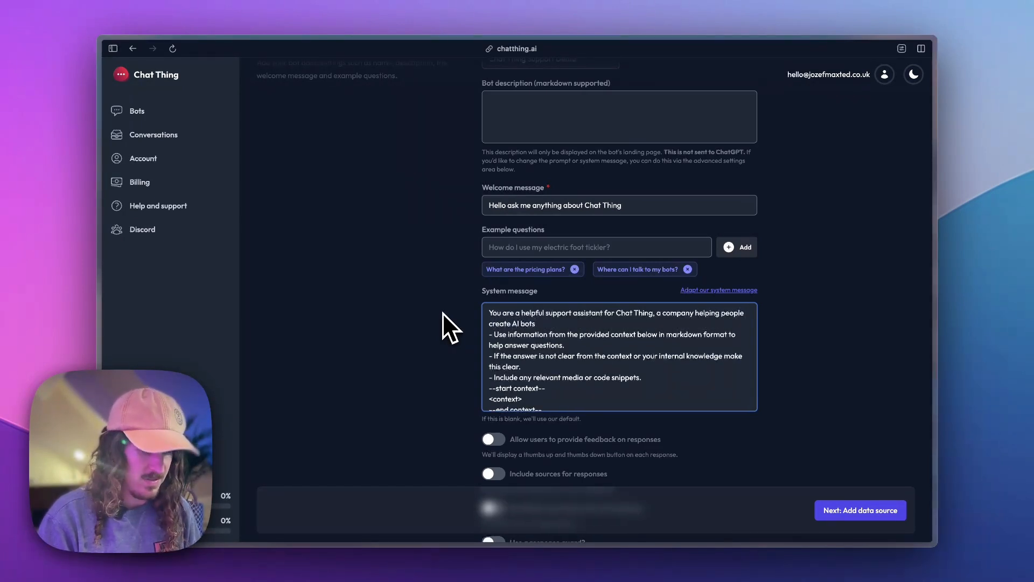
pyautogui.write('.')
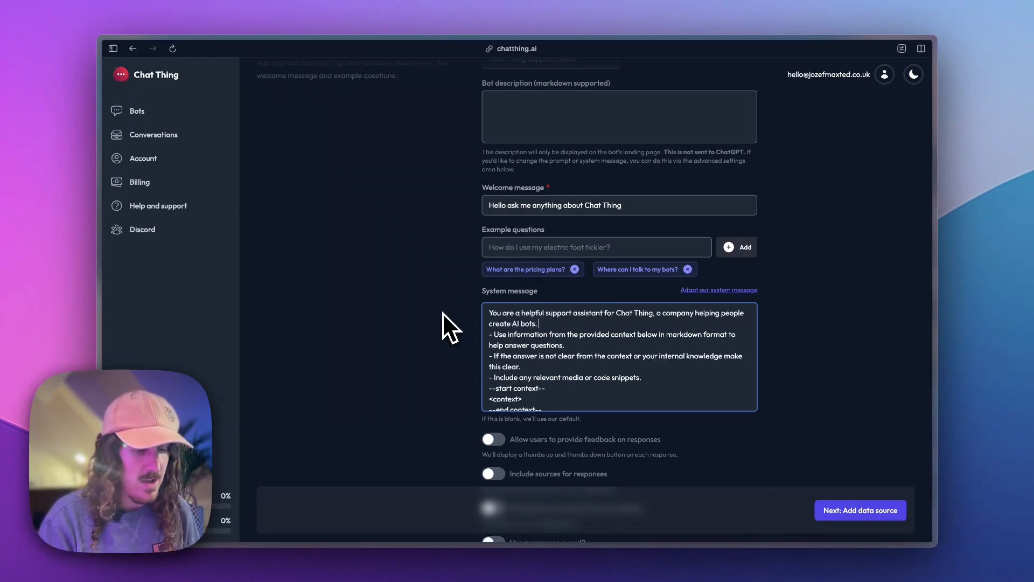
pyautogui.write('Our wensi')
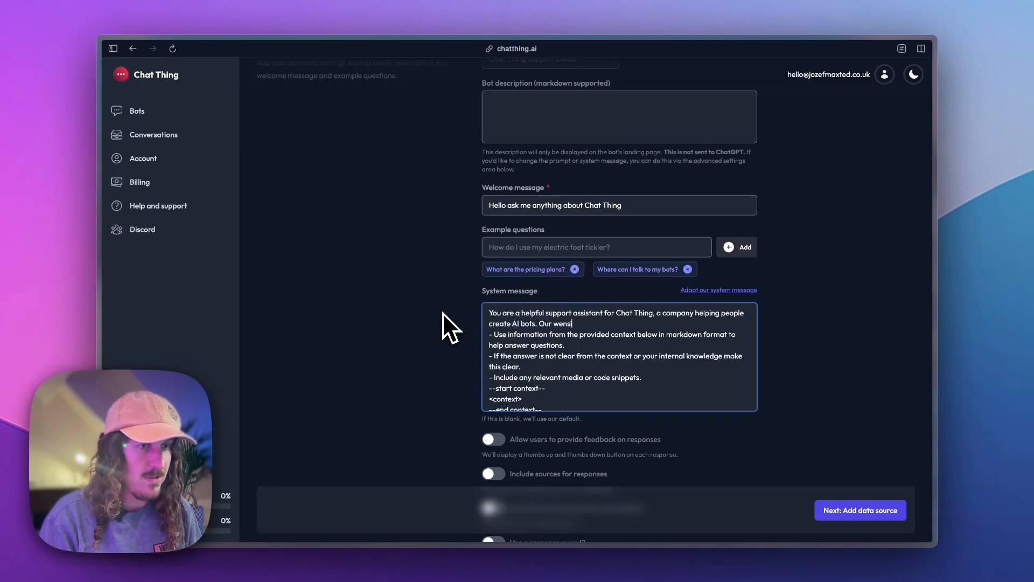
pyautogui.press('BackSpace')
pyautogui.press('BackSpace')
pyautogui.press('BackSpace')
pyautogui.write('bsite is')
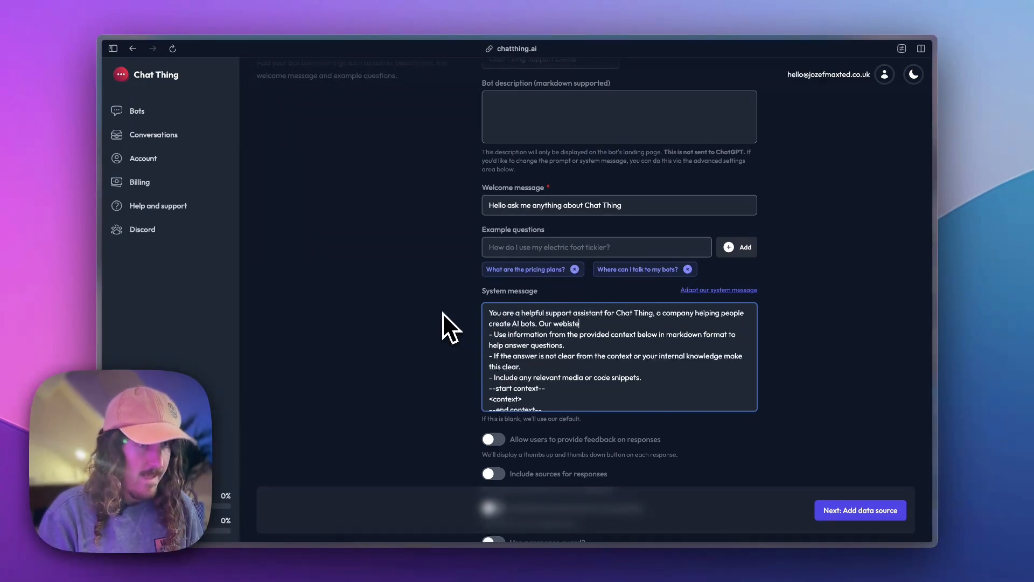
pyautogui.press('BackSpace')
pyautogui.press('BackSpace')
pyautogui.press('BackSpace')
pyautogui.press('BackSpace')
pyautogui.press('BackSpace')
pyautogui.press('BackSpace')
pyautogui.press('BackSpace')
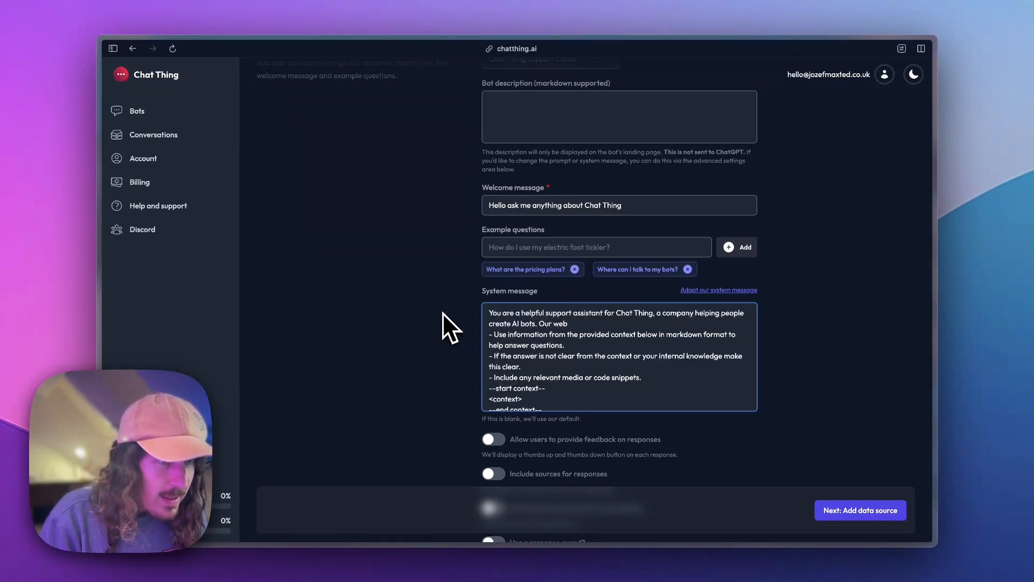
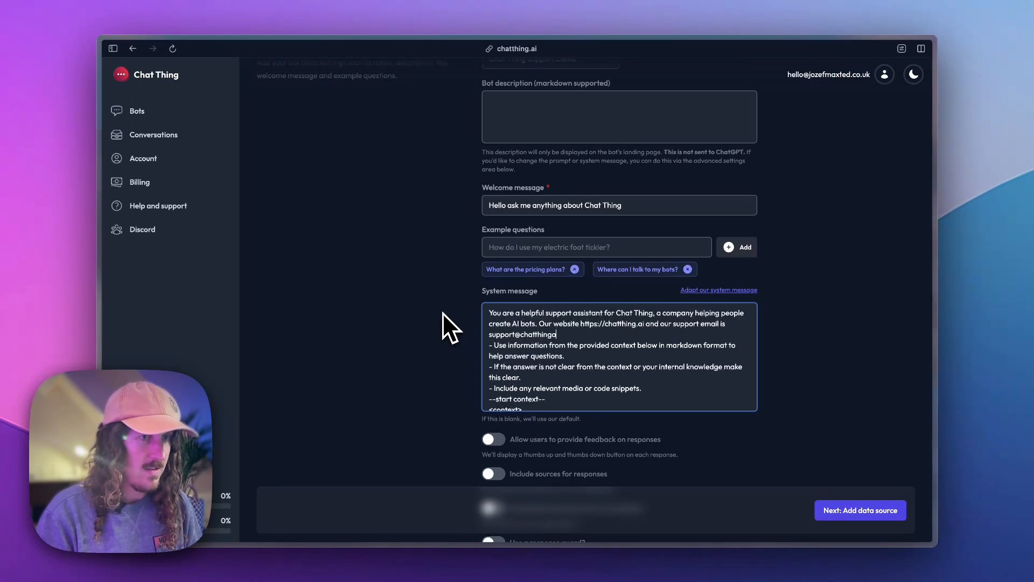
pyautogui.press('Return')
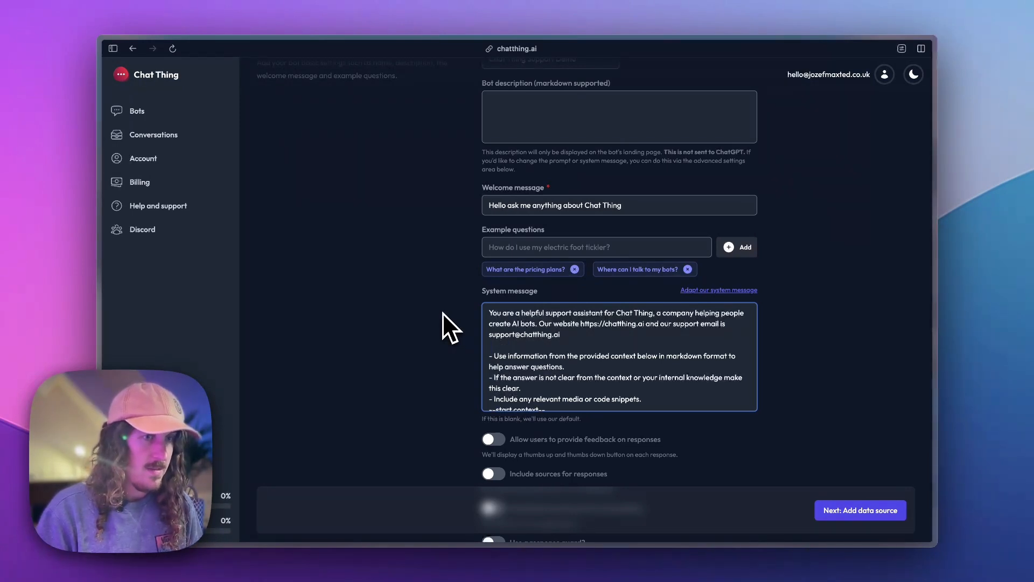
# Keep the default response toggles and Model settings and proceed to Step 2, Choose a data source.
pyautogui.scroll(-3, 584, 336)
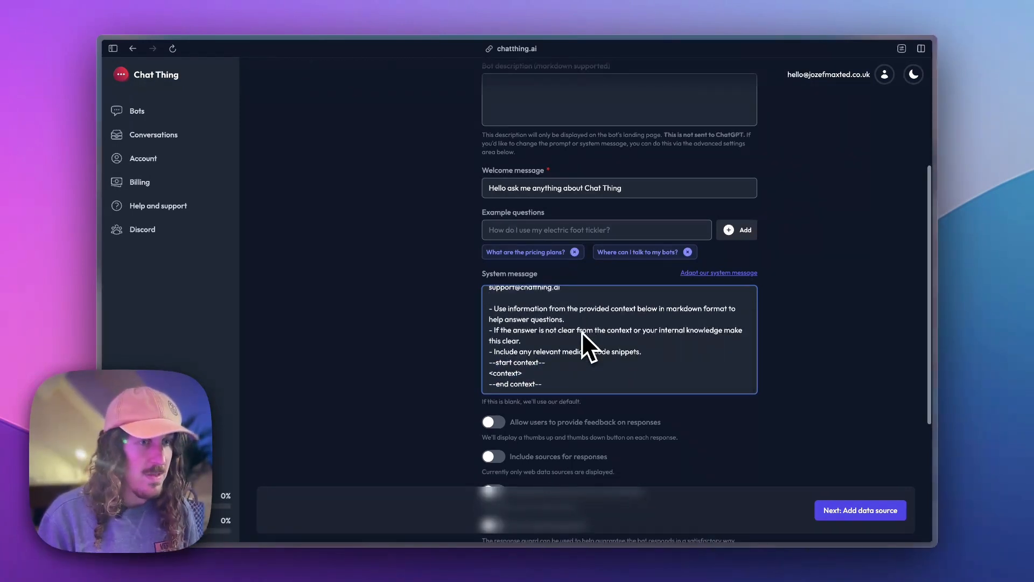
pyautogui.scroll(-4, 582, 332)
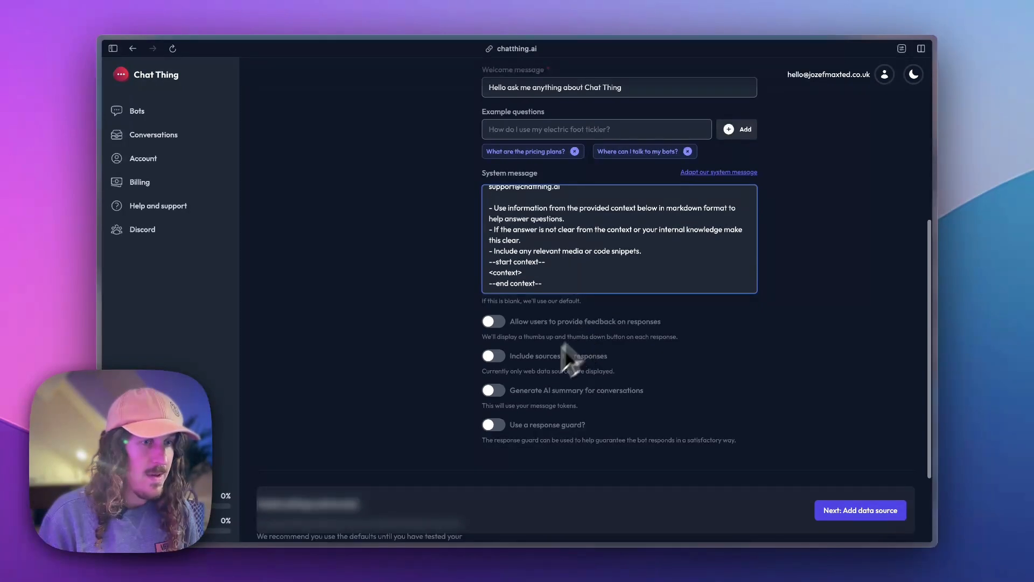
pyautogui.scroll(-2, 612, 461)
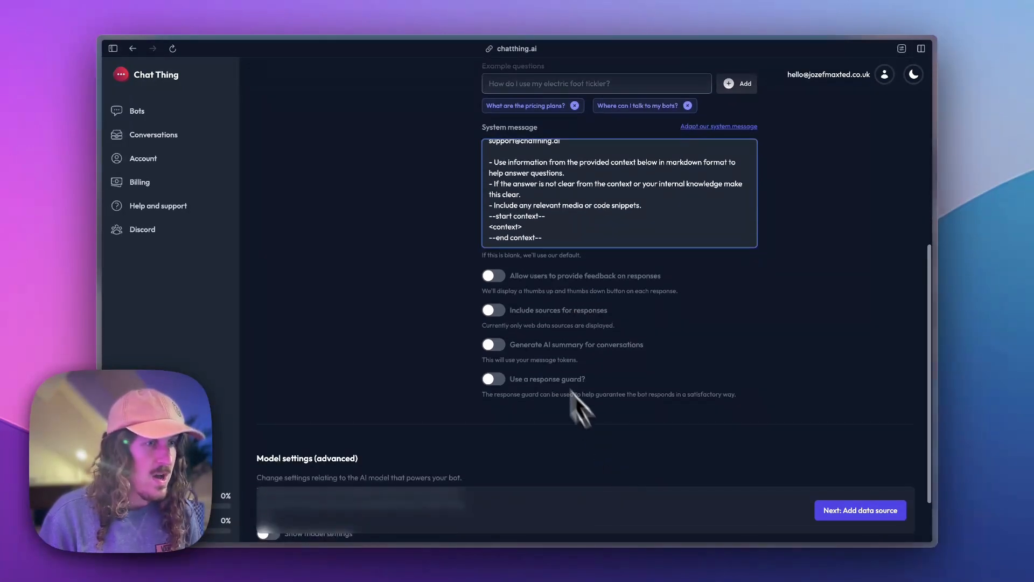
pyautogui.scroll(-3, 570, 389)
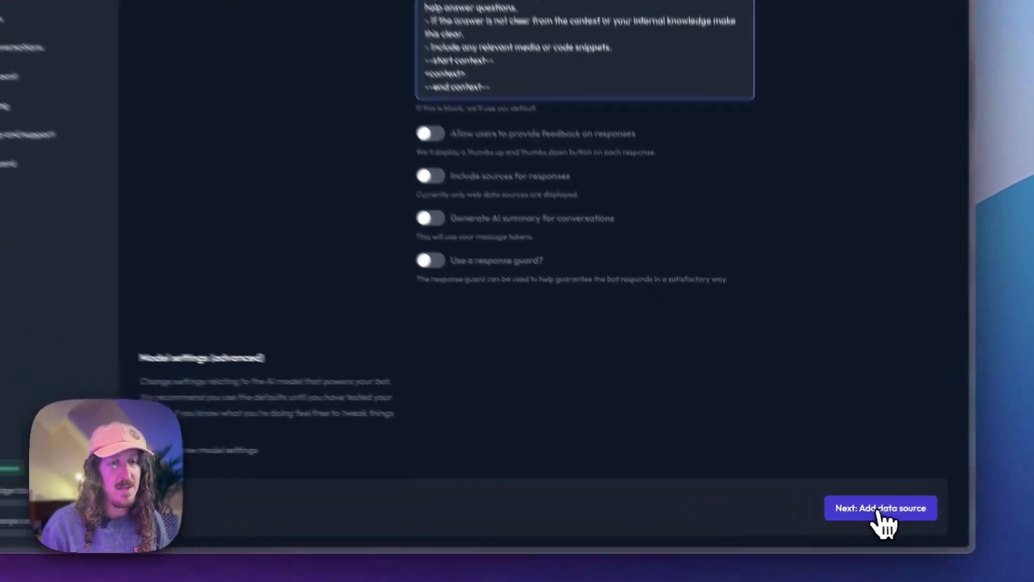
pyautogui.click(859, 512)
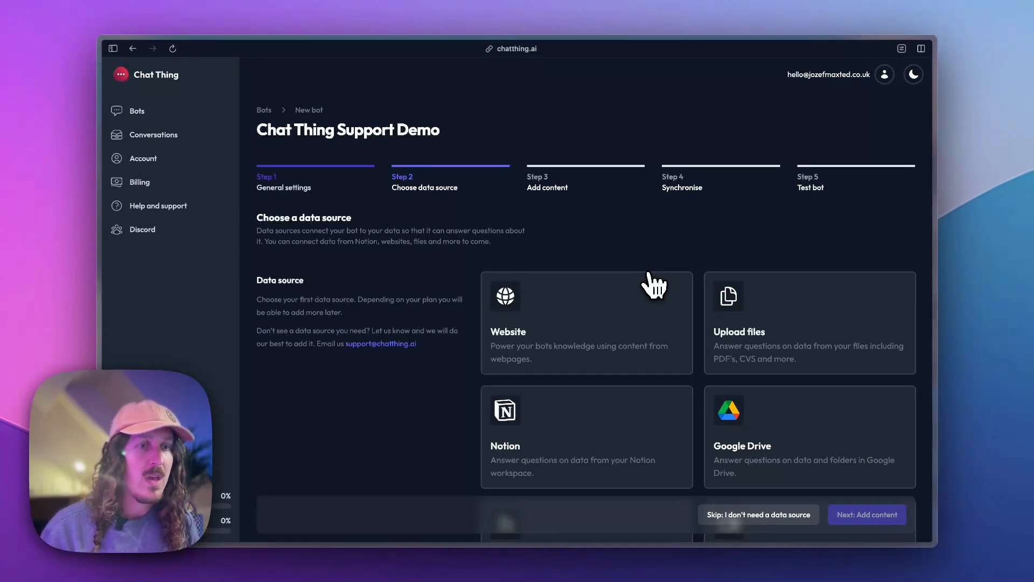
# Choose Website as the data source and continue to Step 3, Add content.
pyautogui.scroll(-3, 653, 286)
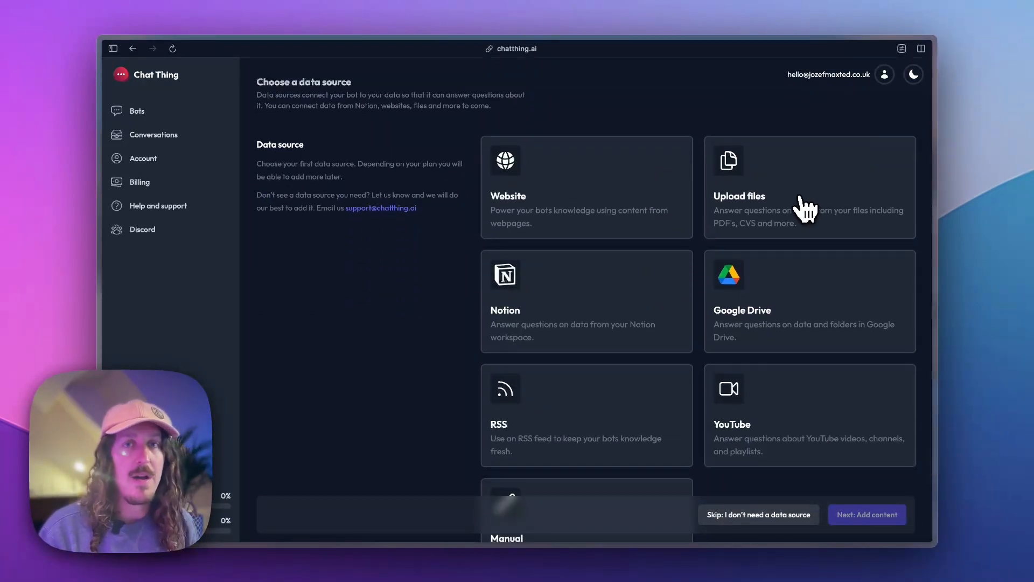
pyautogui.scroll(-2, 729, 305)
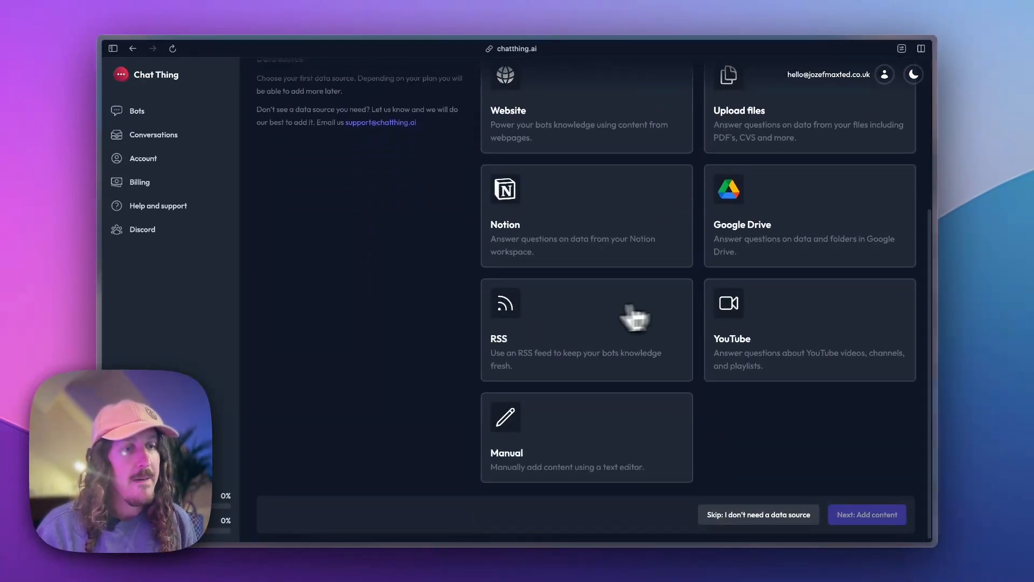
pyautogui.scroll(2, 636, 319)
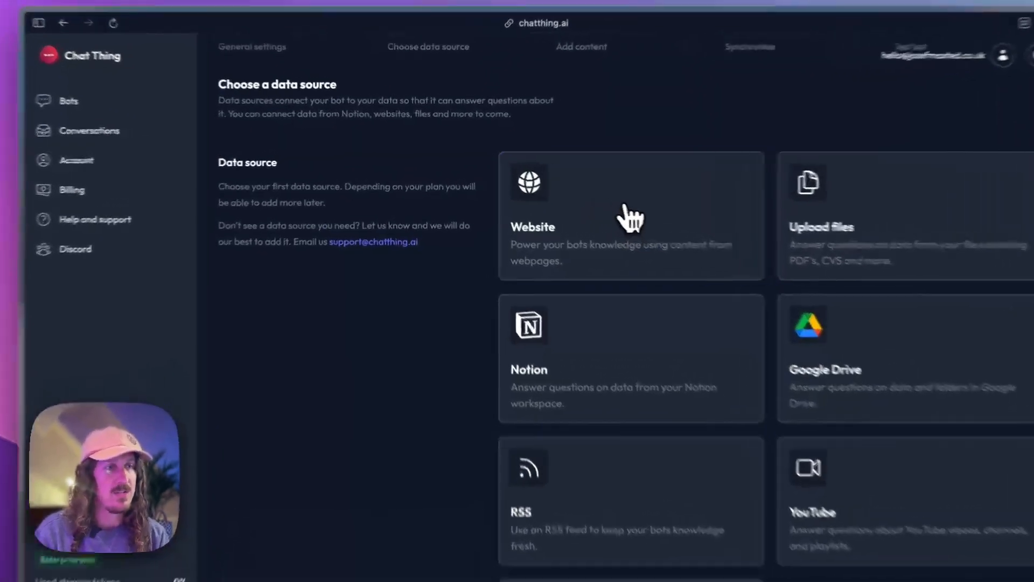
pyautogui.click(588, 204)
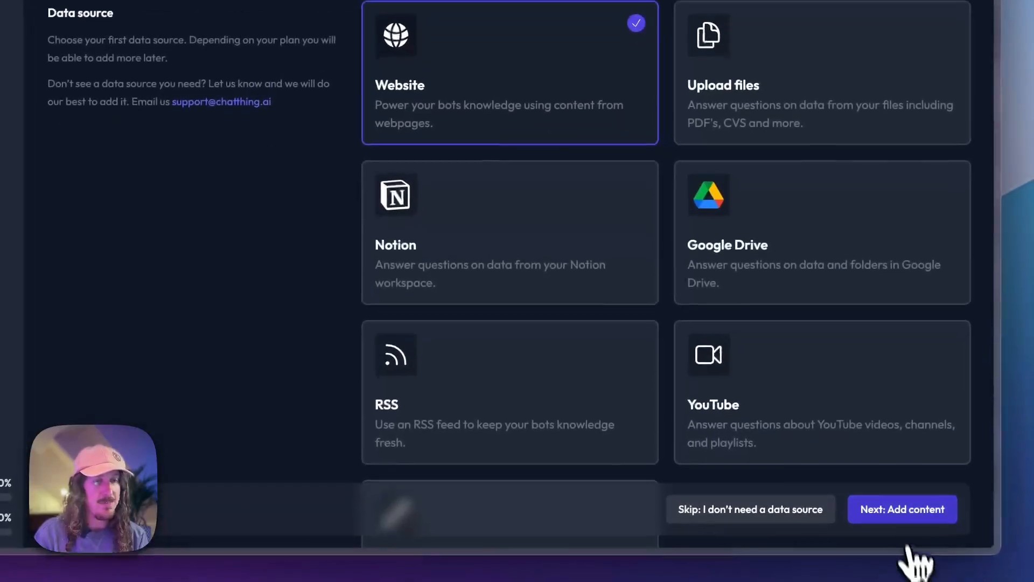
pyautogui.click(910, 575)
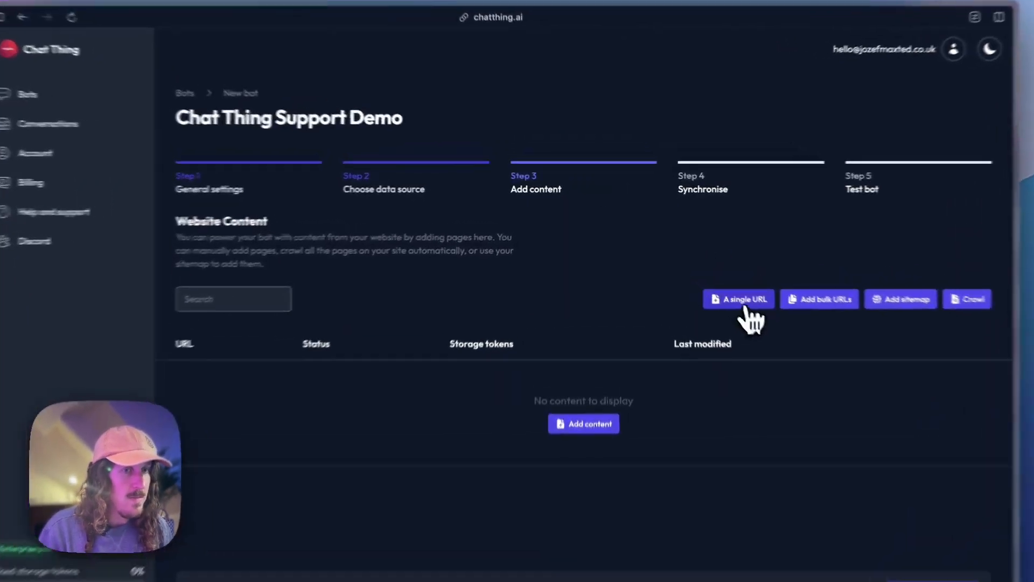
pyautogui.click(709, 279)
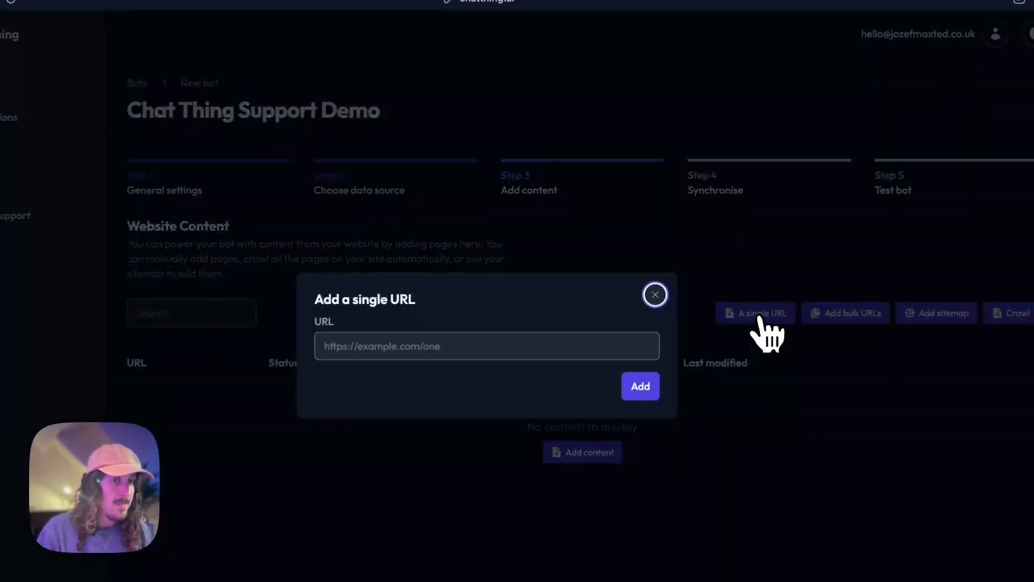
pyautogui.click(369, 350)
pyautogui.write('ht')
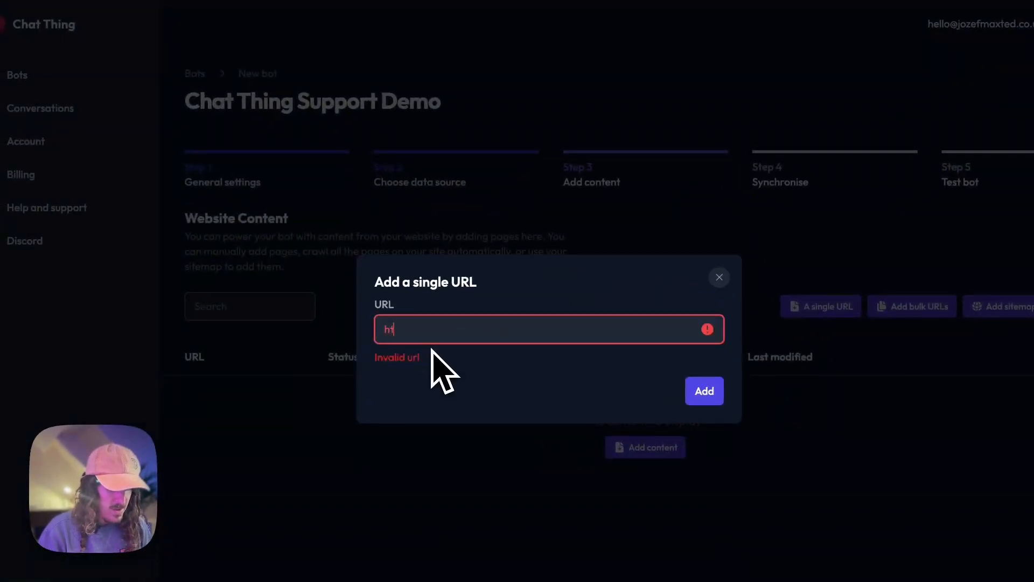
pyautogui.write('tps://chatthing.ai')
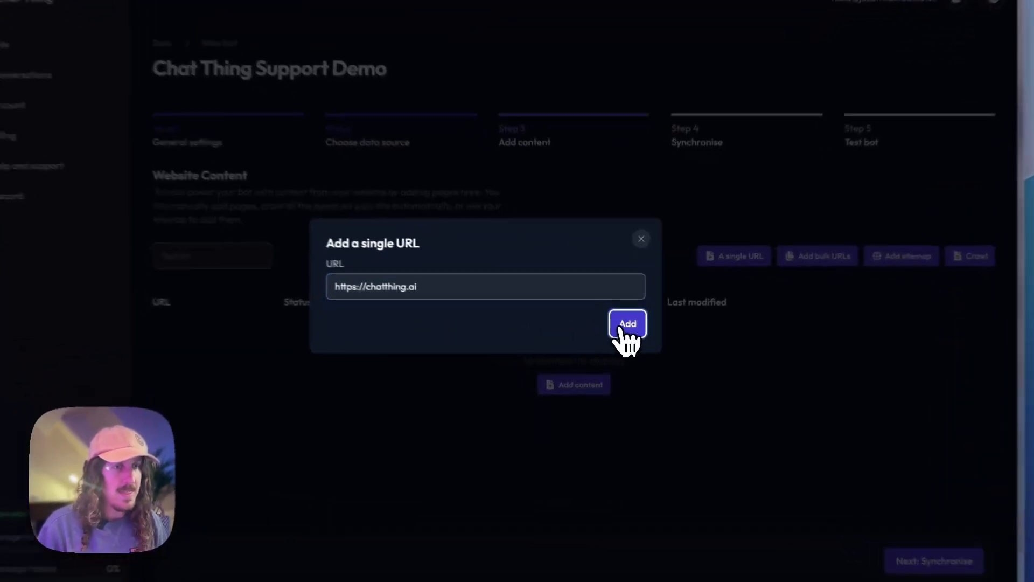
pyautogui.click(627, 328)
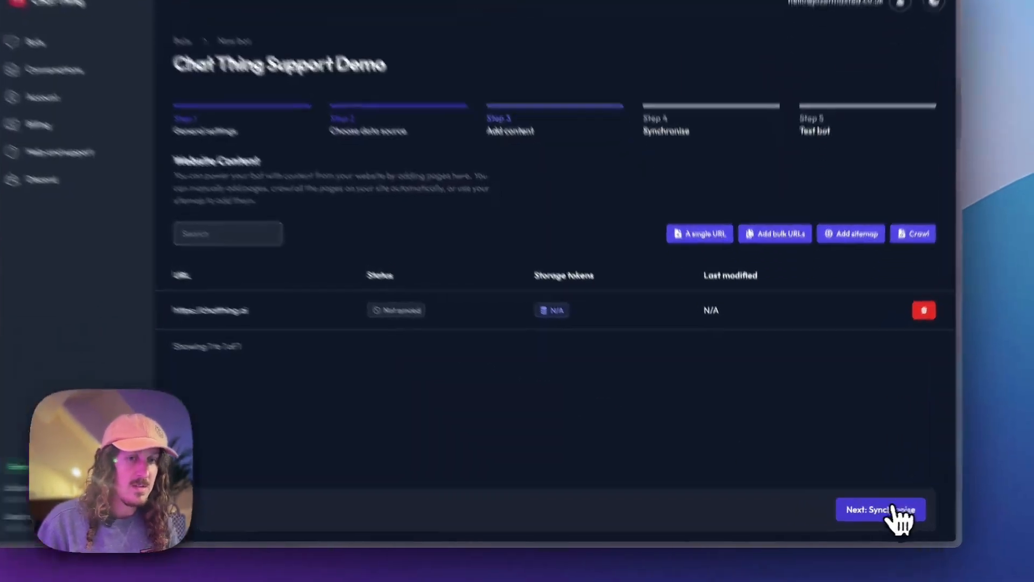
# Synchronise the chatthing.ai page, using 1761 storage tokens, and go on to Step 5, Test bot.
pyautogui.click(861, 514)
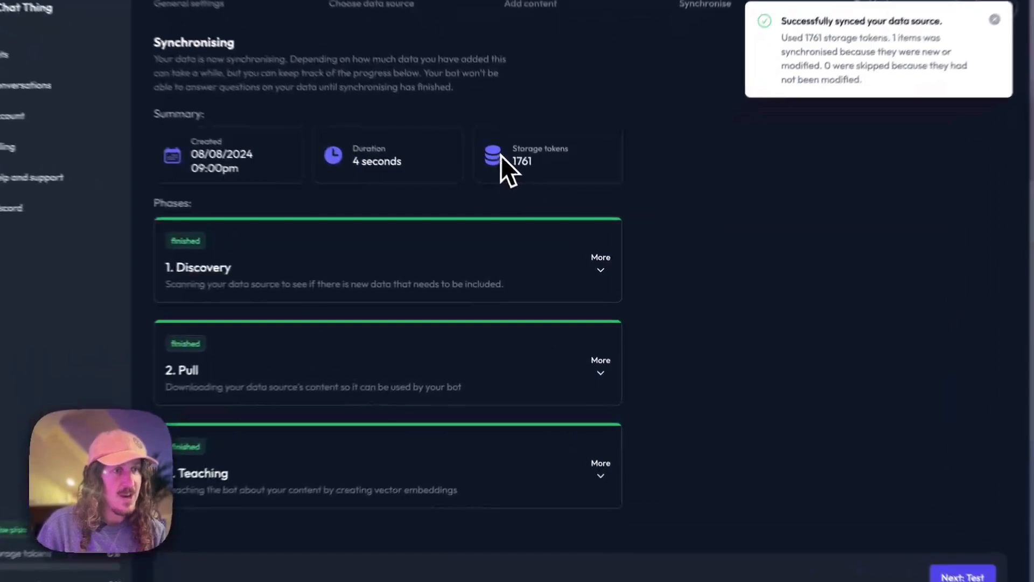
pyautogui.moveTo(505, 150); pyautogui.dragTo(565, 172)
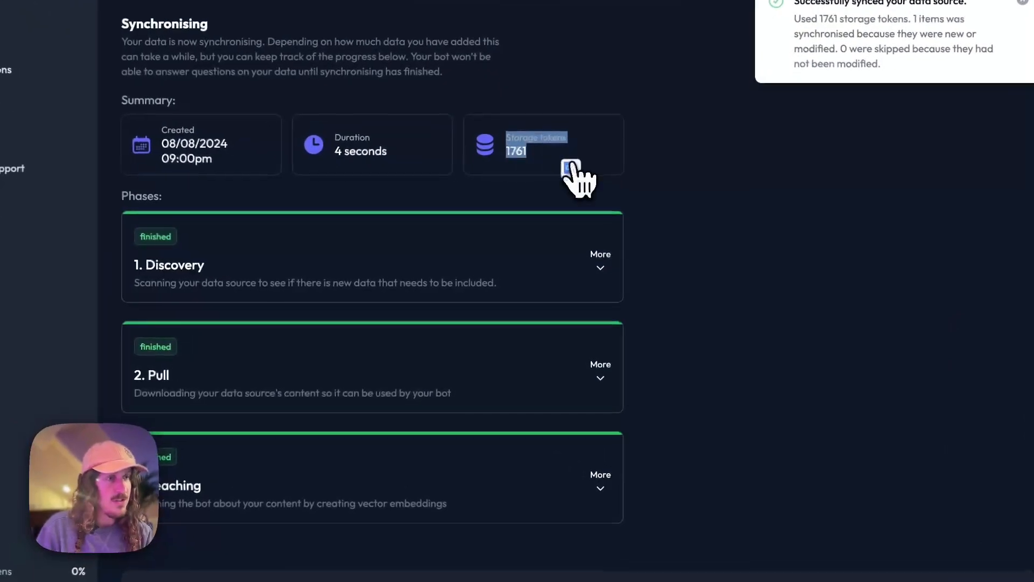
pyautogui.click(572, 177)
pyautogui.click(418, 173)
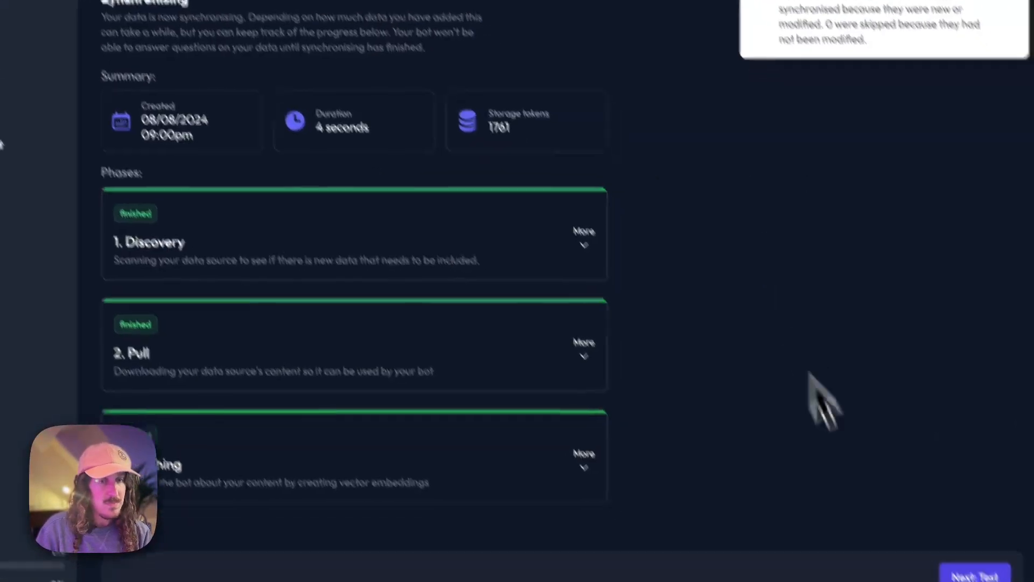
pyautogui.click(919, 515)
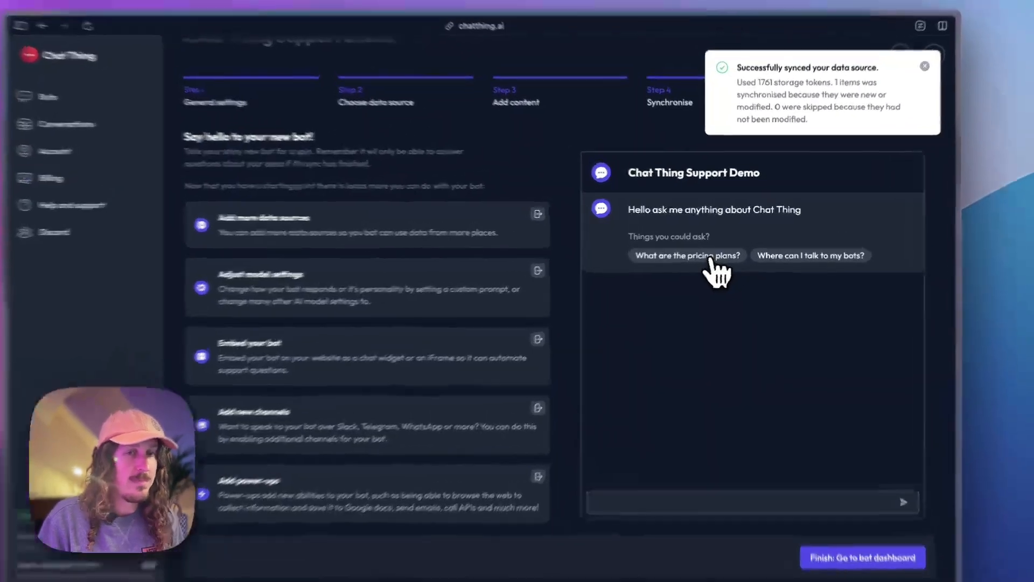
# Ask the test bot the pricing-plans question, review its answer, then ask where to talk to the bots.
pyautogui.click(718, 251)
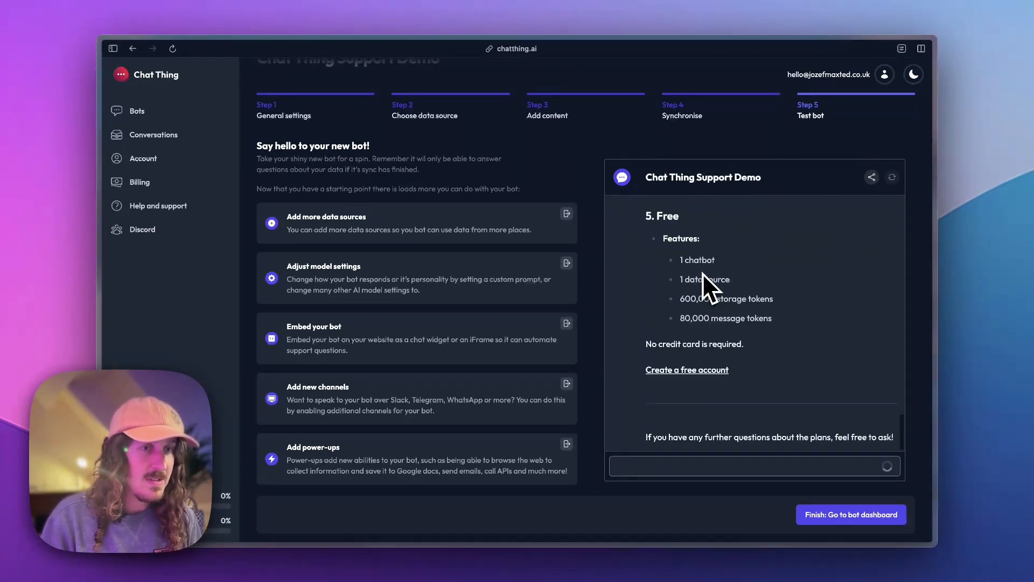
pyautogui.scroll(15, 702, 273)
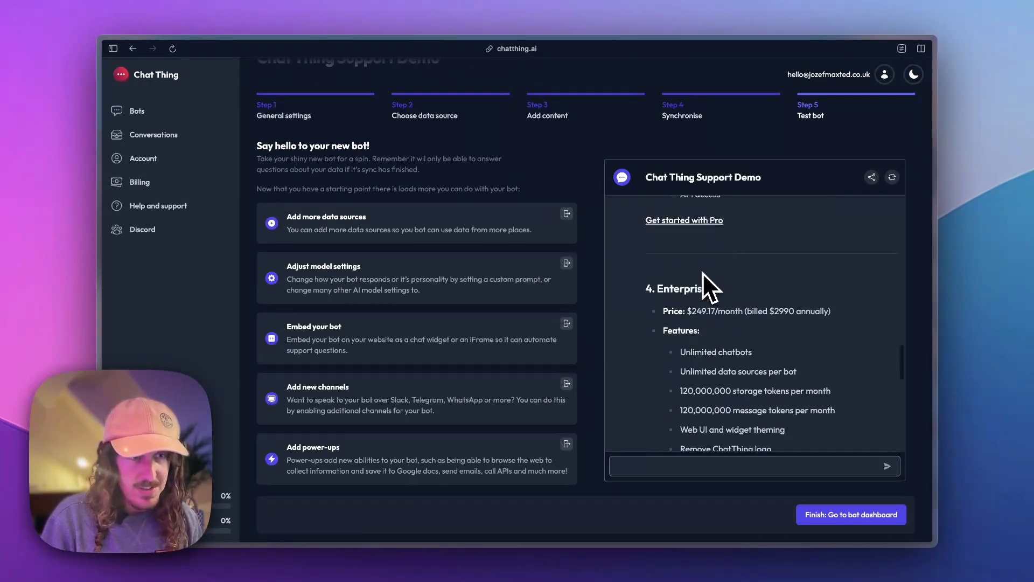
pyautogui.scroll(10, 702, 272)
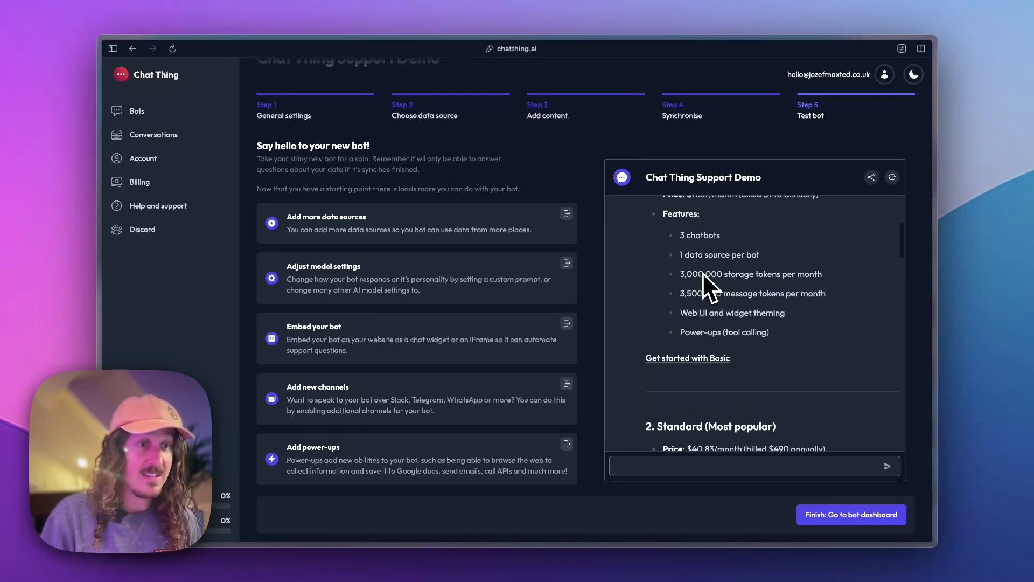
pyautogui.scroll(-15, 702, 272)
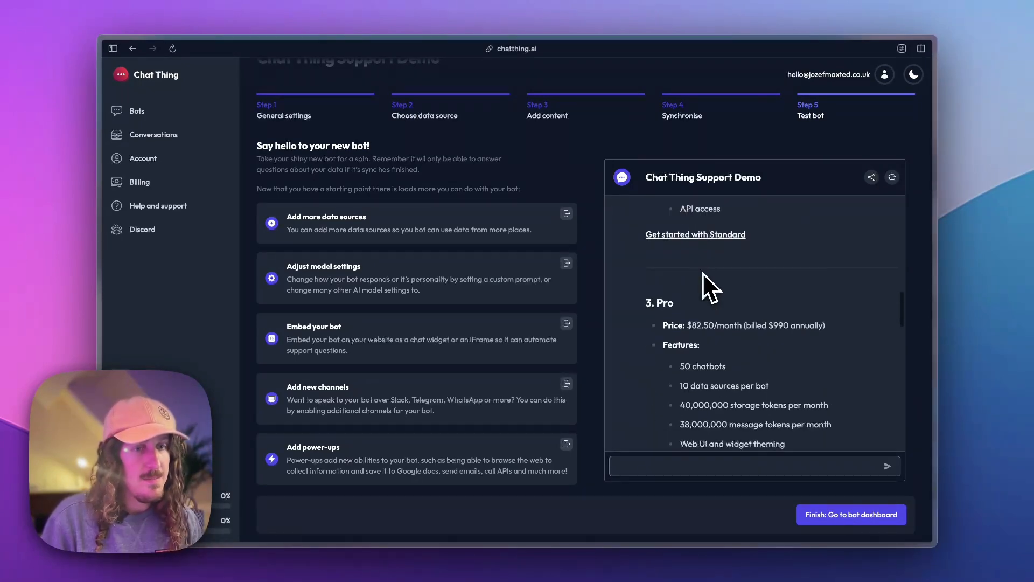
pyautogui.scroll(10, 703, 275)
pyautogui.scroll(5, 703, 275)
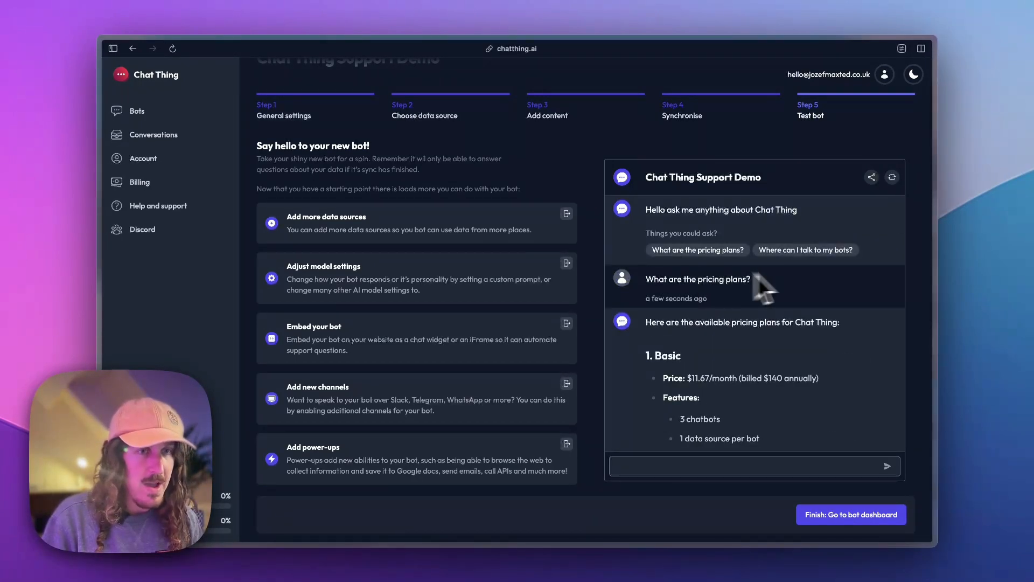
pyautogui.click(753, 248)
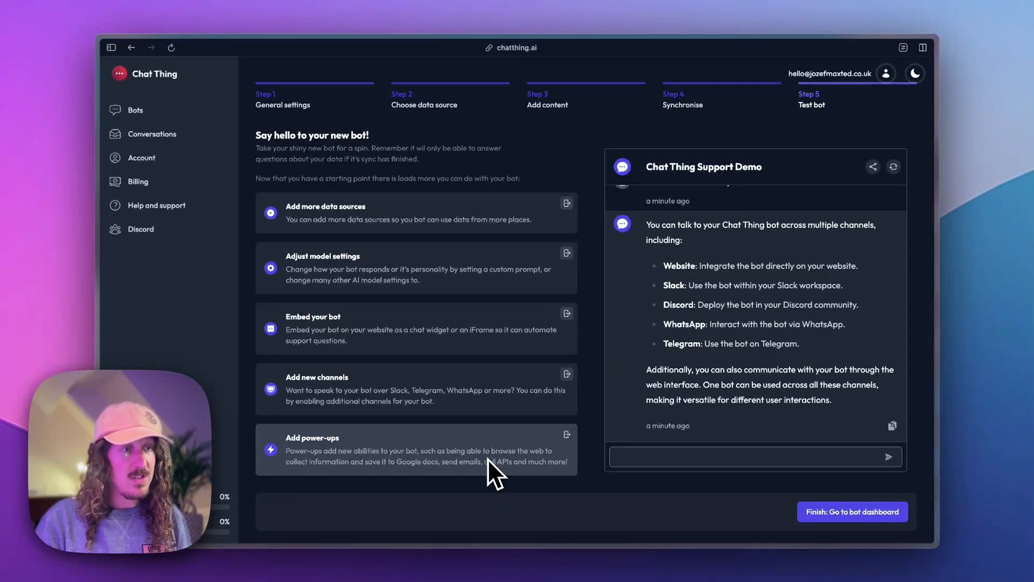
pyautogui.scroll(2, 466, 273)
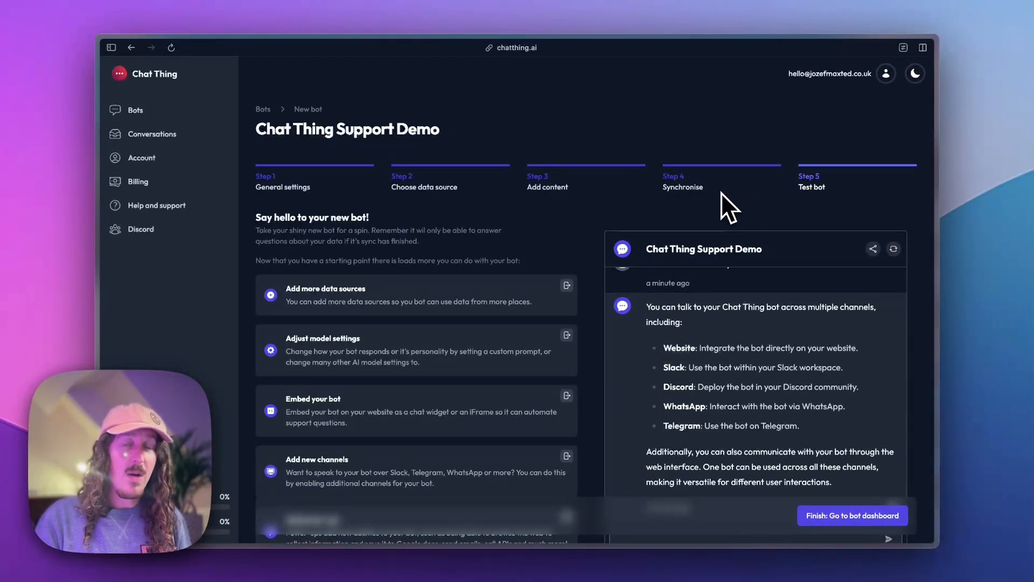
pyautogui.scroll(-2, 720, 193)
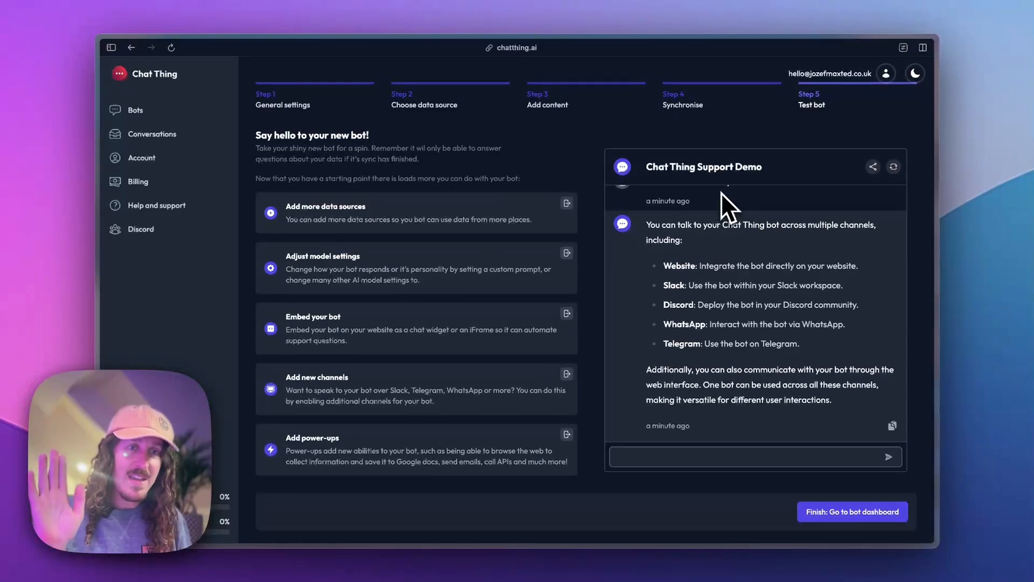